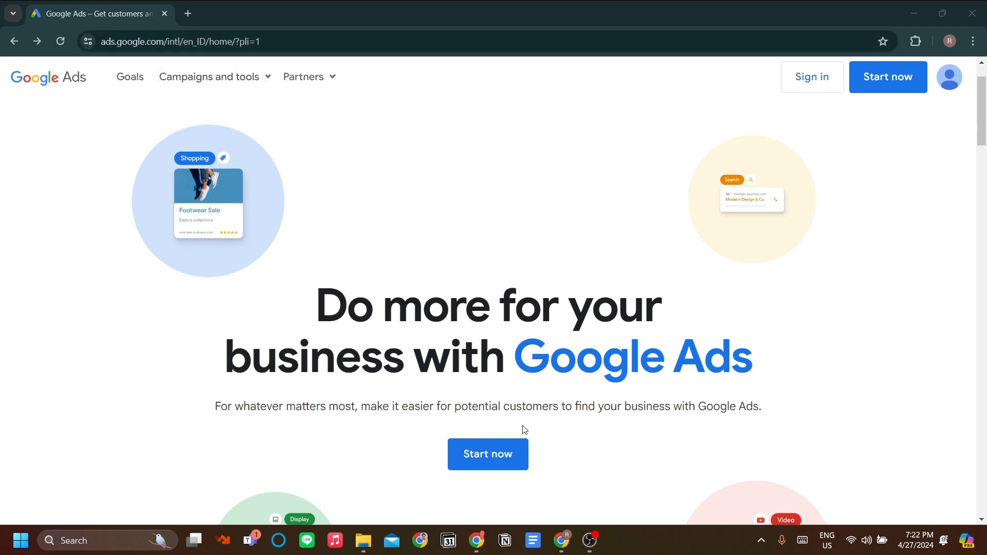
Start the Google Ads setup and begin creating the first campaign
click(518, 456)
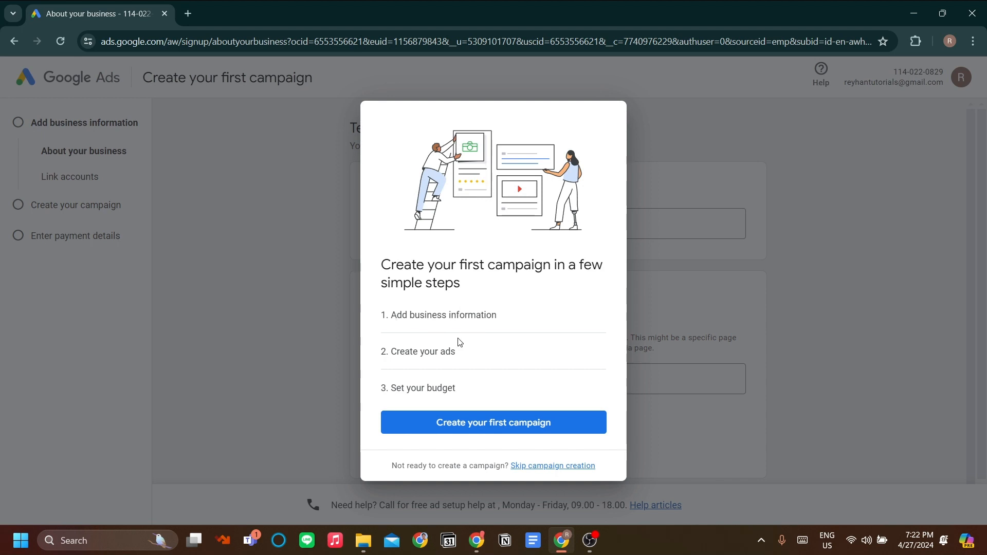
drag(403, 324, 474, 391)
drag(401, 348, 439, 350)
drag(428, 387, 465, 385)
click(480, 358)
drag(425, 315, 498, 328)
click(500, 344)
click(531, 427)
scroll(487, 251, down, 1)
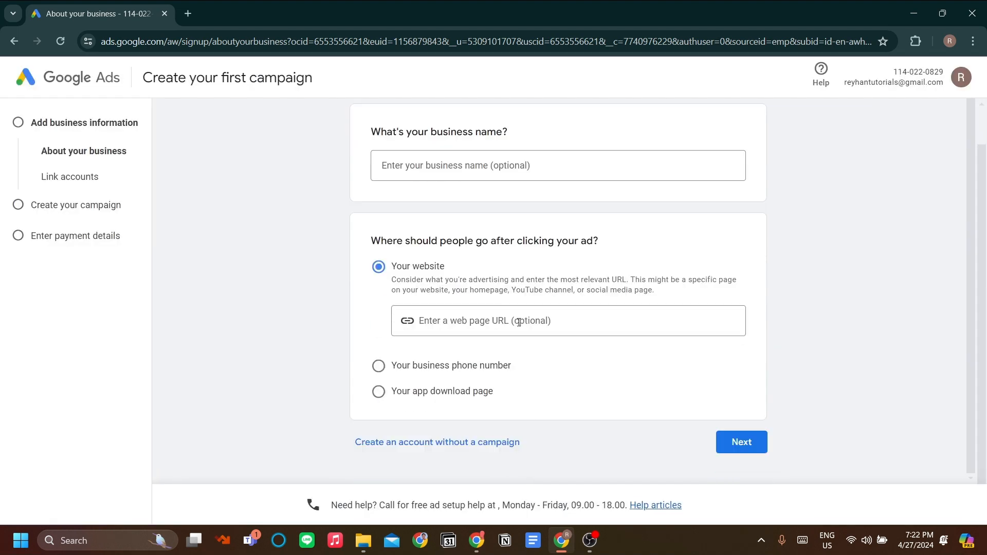
Enter AsikCars as the business name
click(486, 179)
text(ASikC)
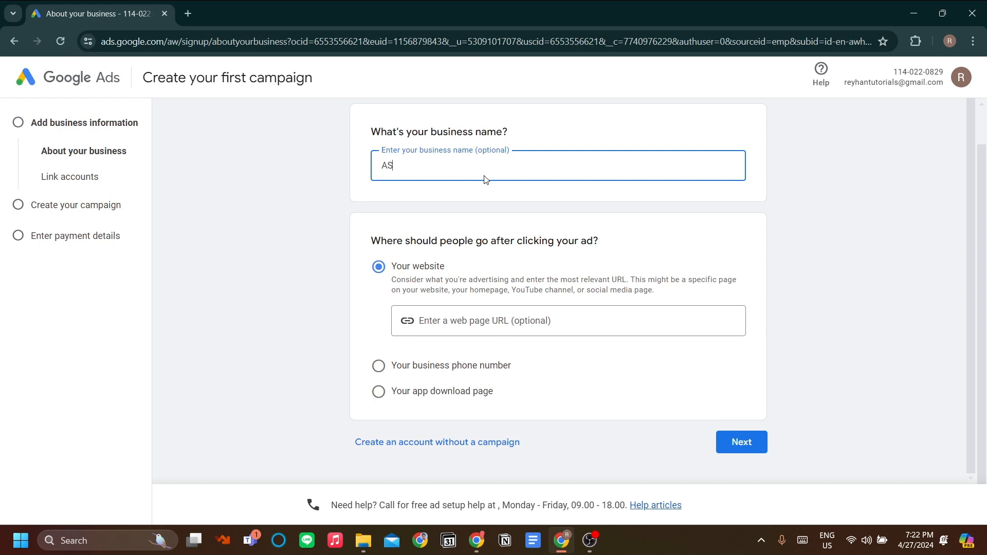
key(BackSpace)
key(BackSpace)
key(BackSpace)
text(i)
key(BackSpace)
key(BackSpace)
text(sikCars)
Set the ad destination website to asikcars.online and submit the business information
click(503, 329)
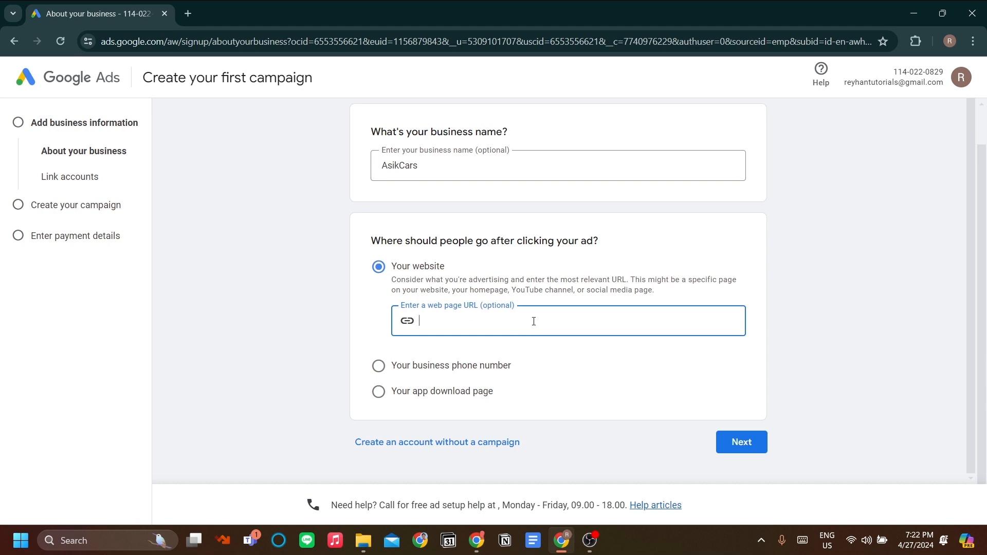
text(asikcars.online)
scroll(535, 322, up, 1)
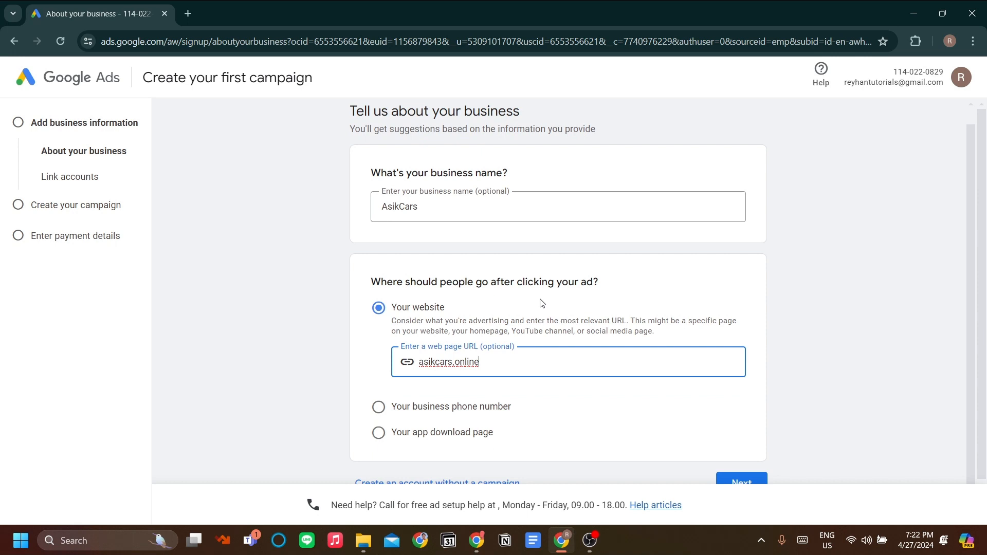
scroll(546, 304, down, 1)
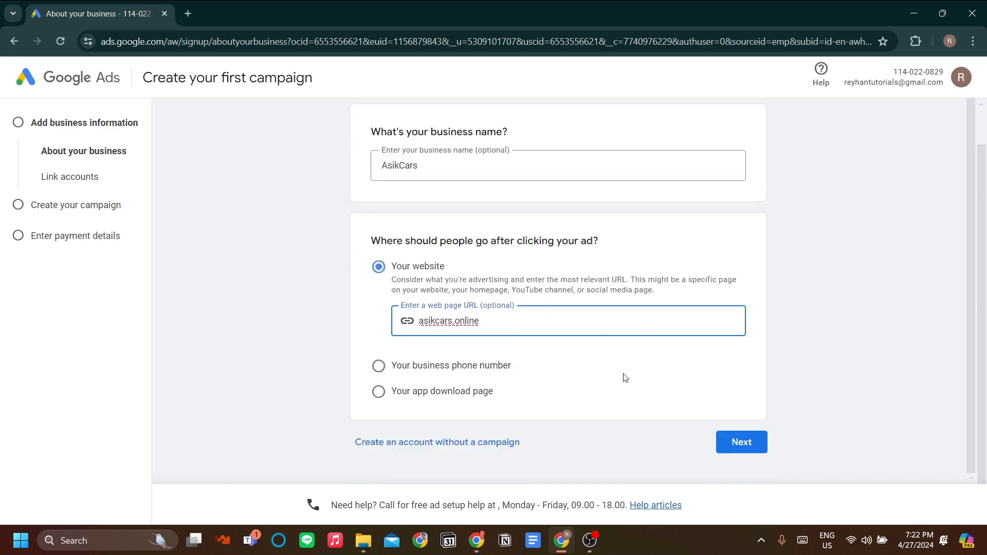
click(734, 442)
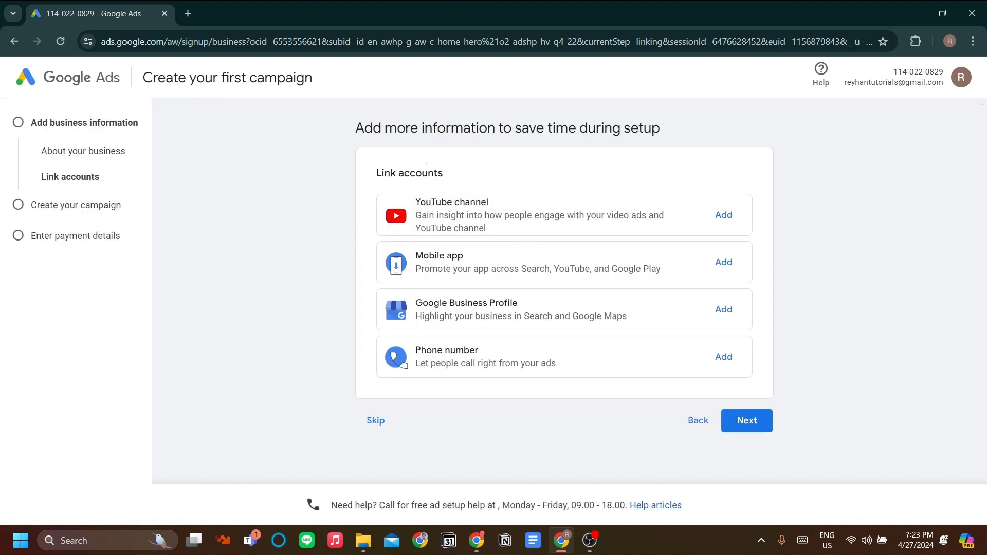
Skip account linking, and confirm Page views as the goal for this campaign
click(371, 422)
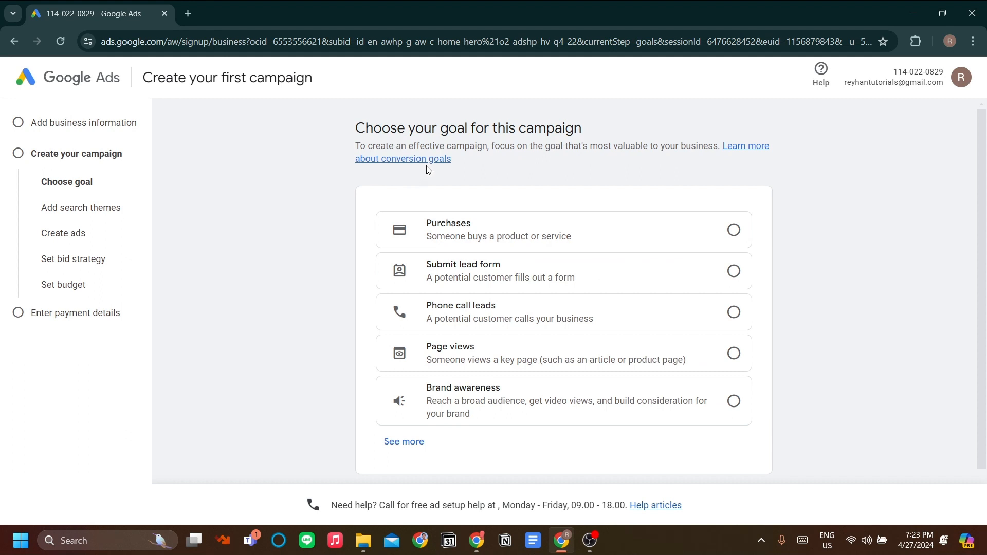
scroll(426, 170, down, 1)
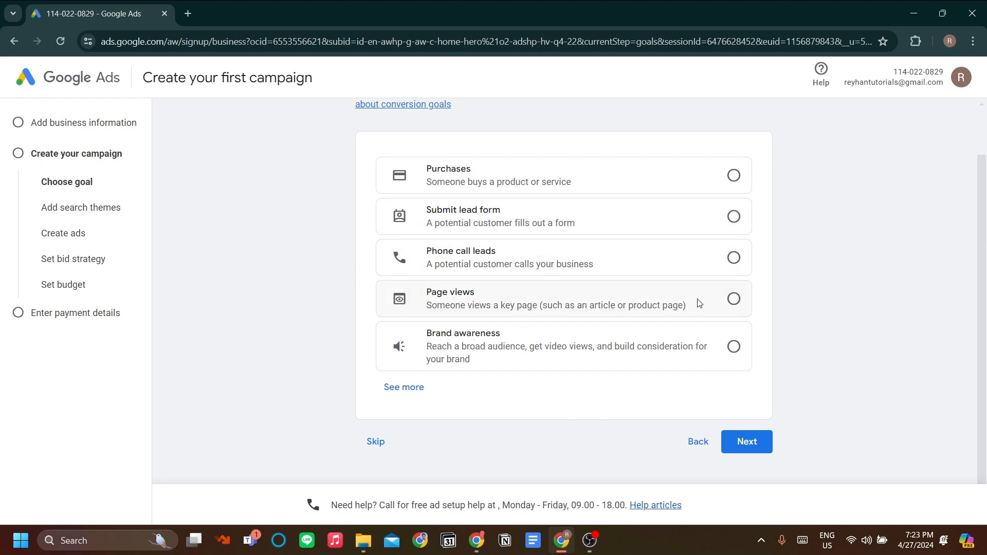
click(735, 300)
scroll(669, 288, up, 1)
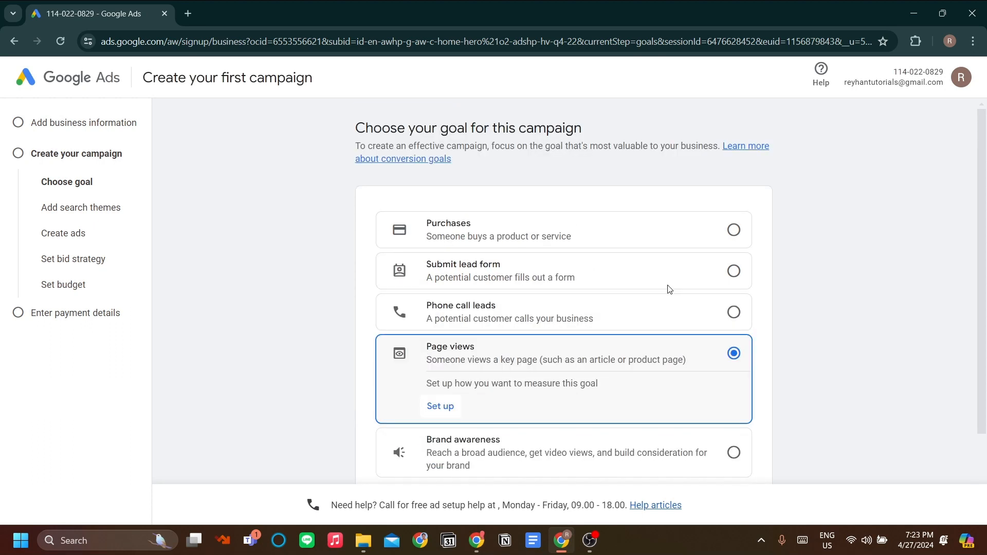
scroll(607, 293, down, 1)
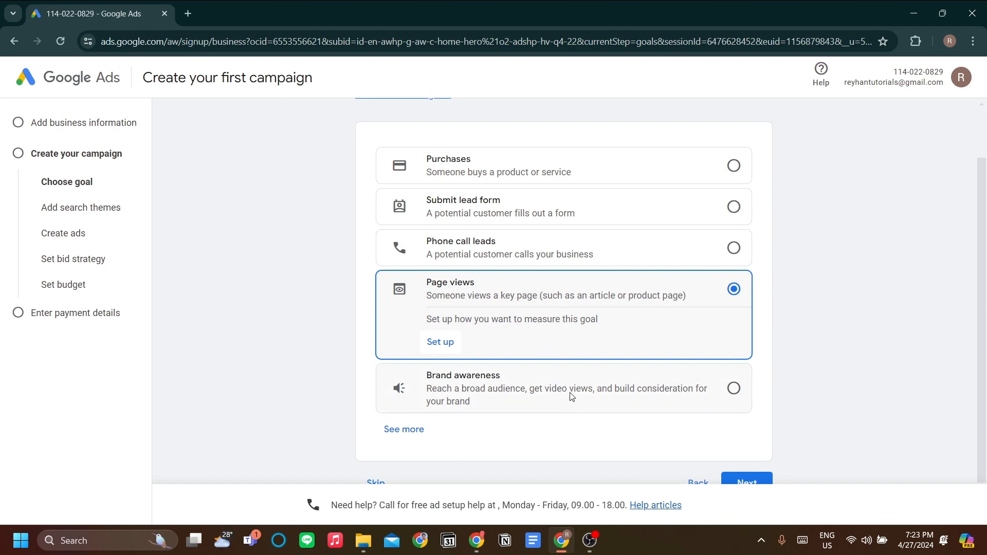
scroll(597, 388, down, 1)
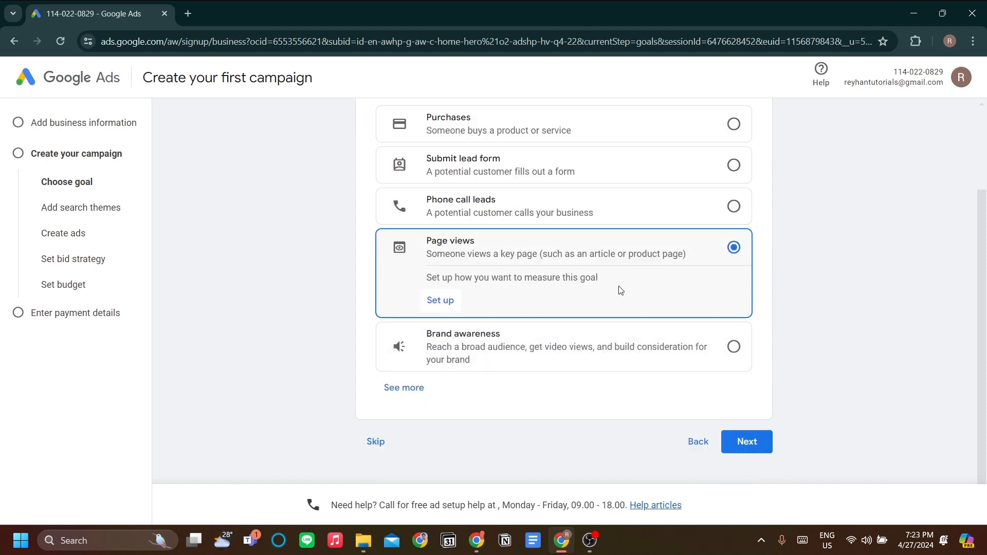
click(740, 449)
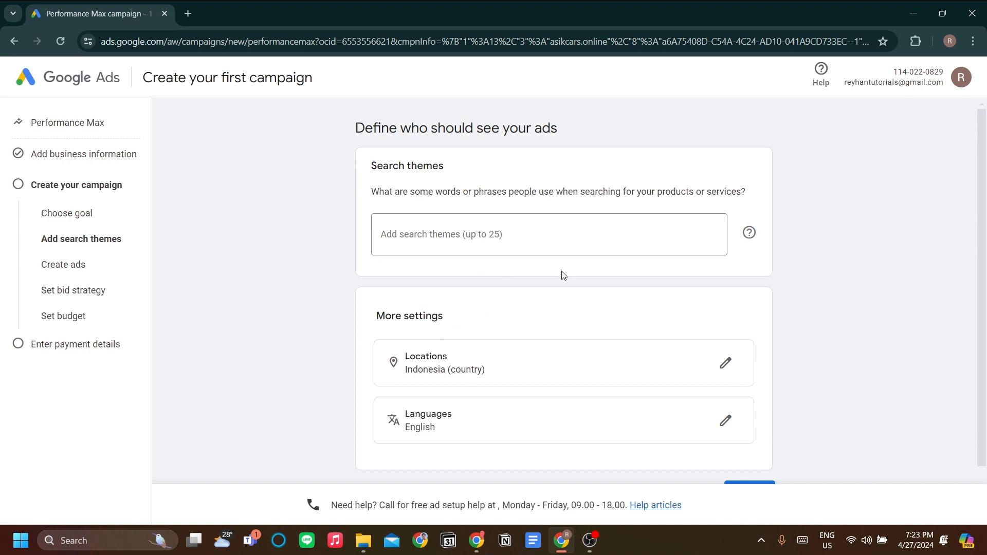
Add the search themes car parts, Exhaust and Performance Exhaust to define who should see the ads
scroll(560, 275, down, 1)
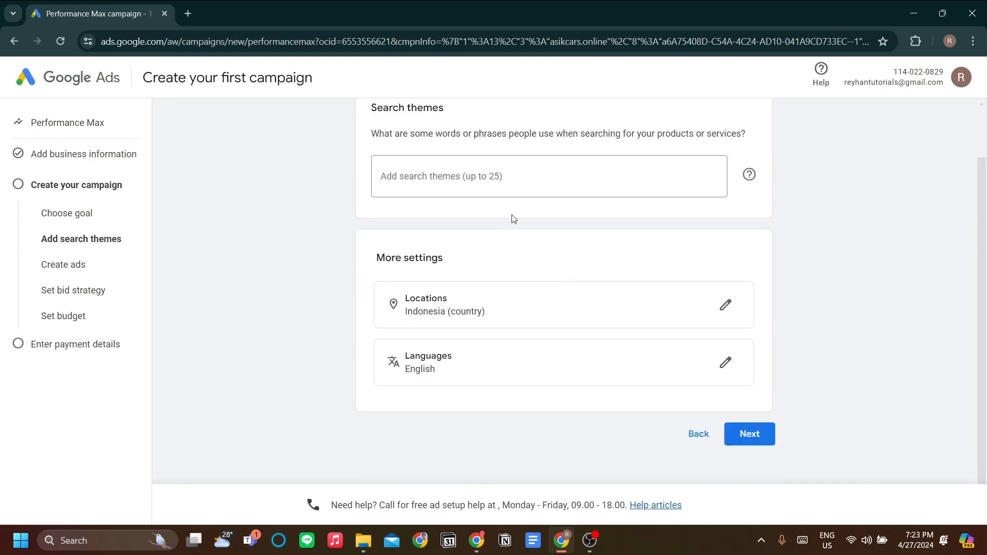
scroll(513, 219, up, 1)
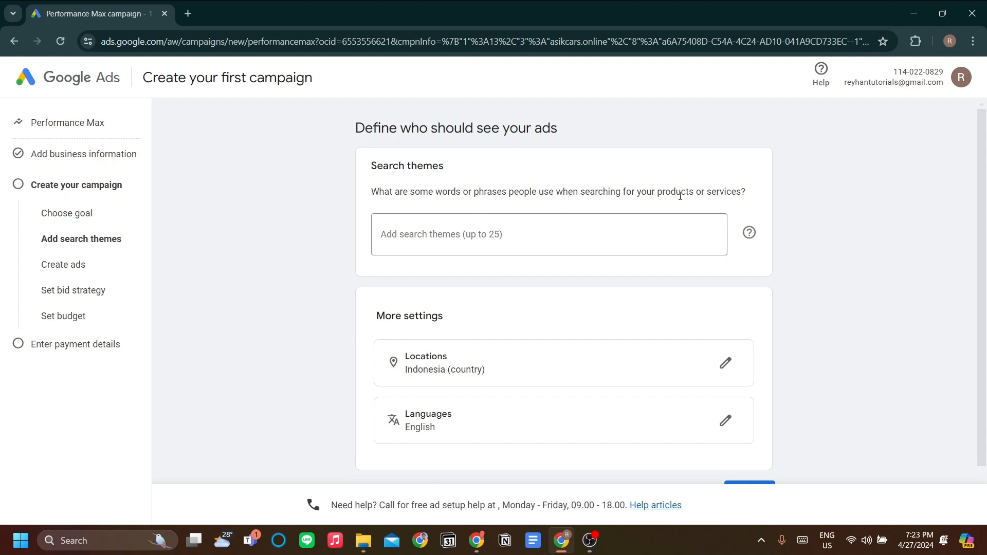
click(505, 237)
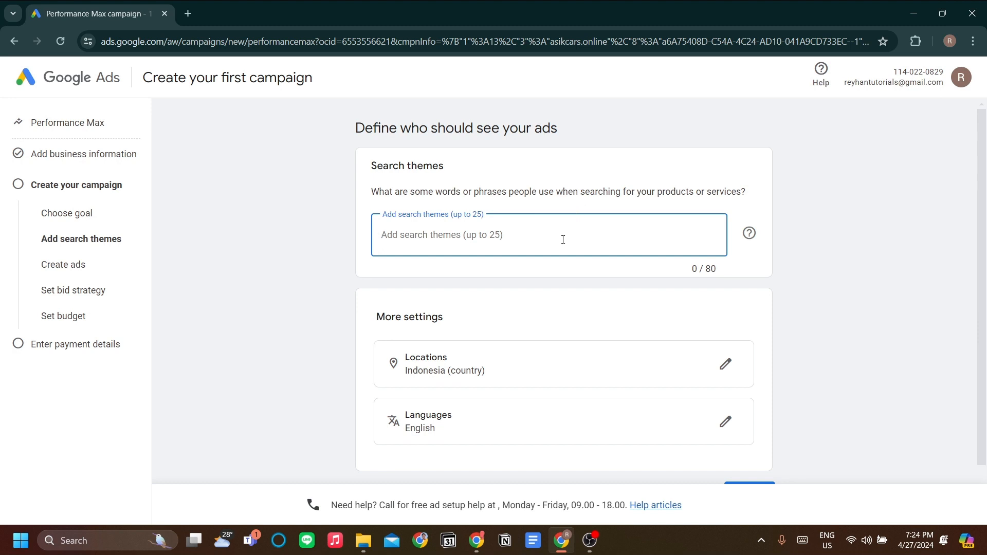
text(car parts)
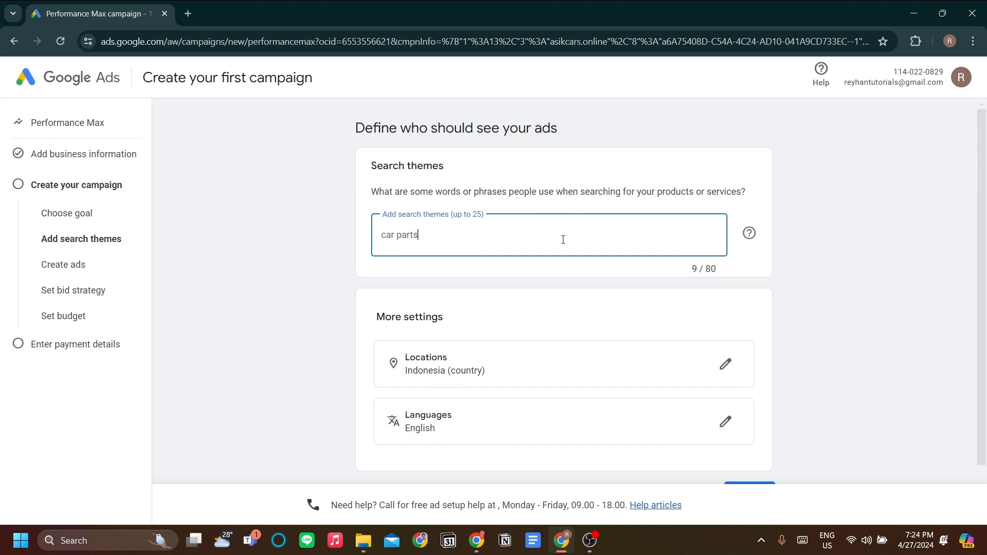
key(Return)
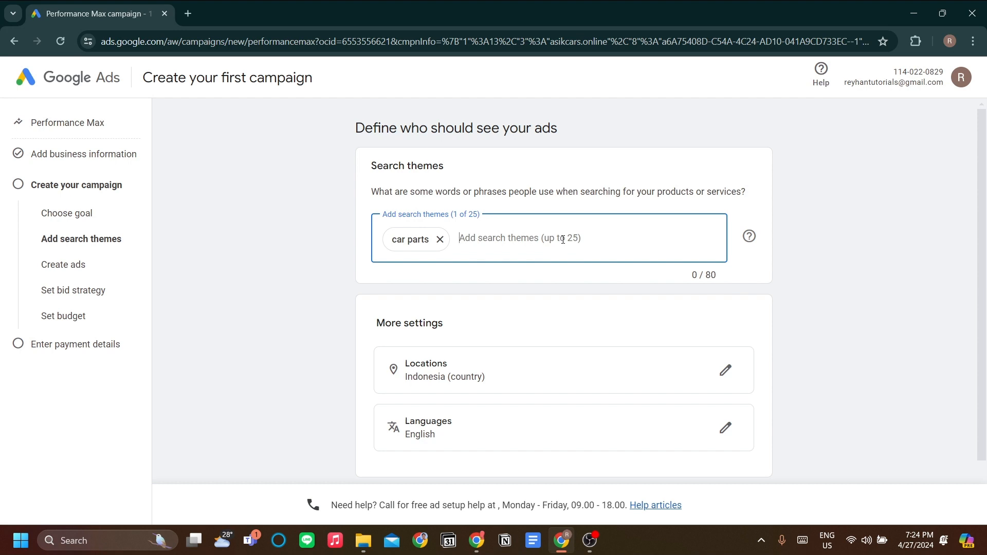
text(Exhaust)
key(Return)
text(P)
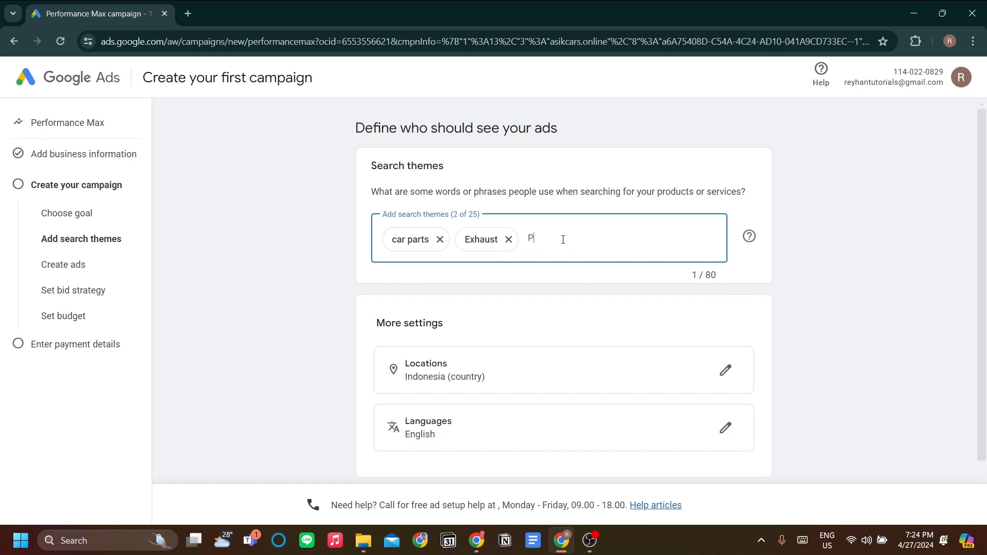
text(erformance Expa)
key(BackSpace)
text(haust)
key(Return)
mouse_move(564, 244)
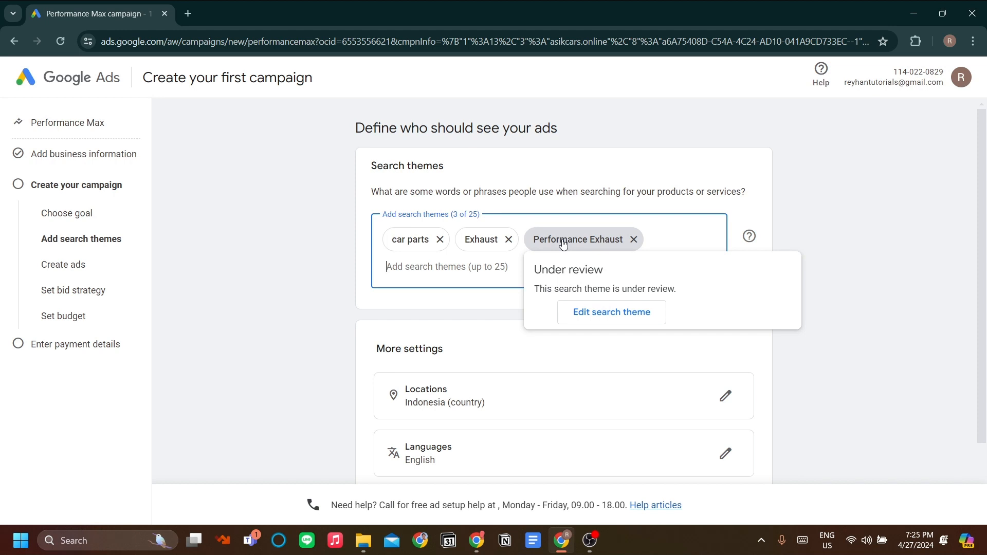
click(817, 233)
scroll(697, 278, down, 1)
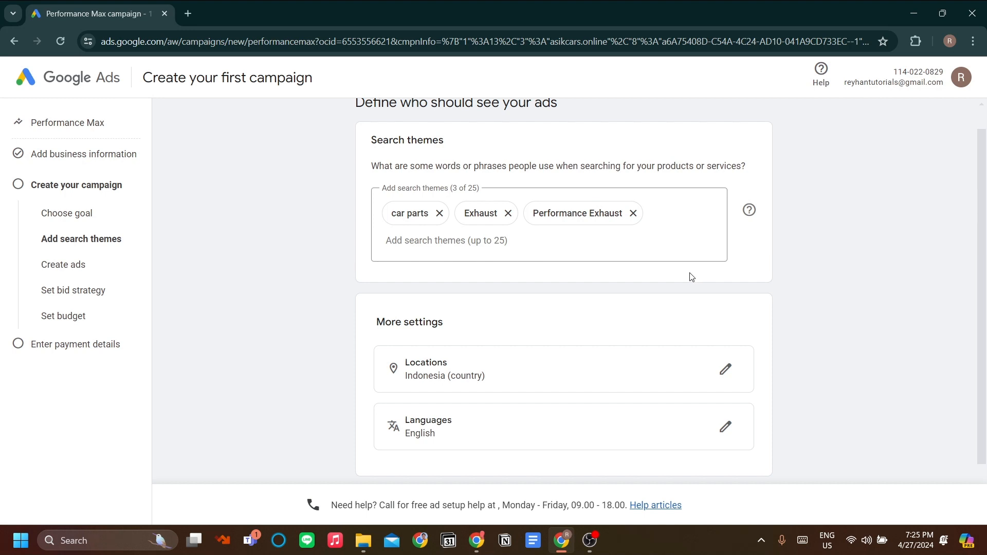
scroll(691, 275, up, 1)
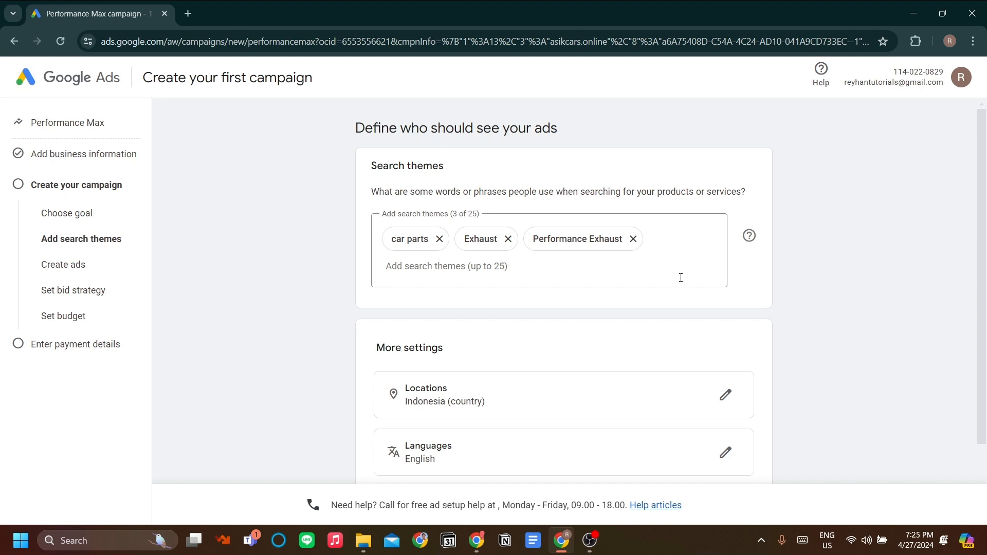
scroll(681, 277, down, 2)
scroll(677, 287, up, 2)
scroll(659, 276, down, 2)
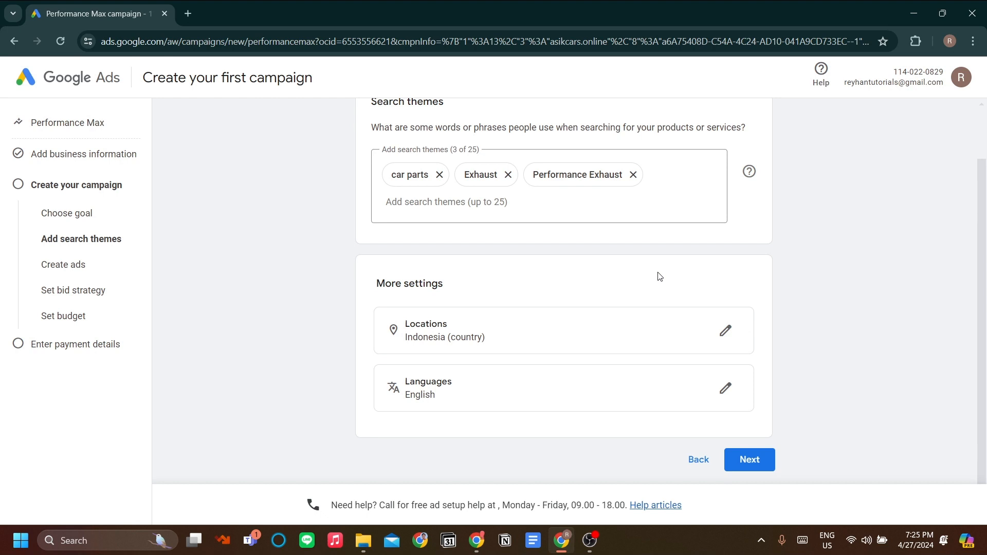
scroll(659, 276, up, 2)
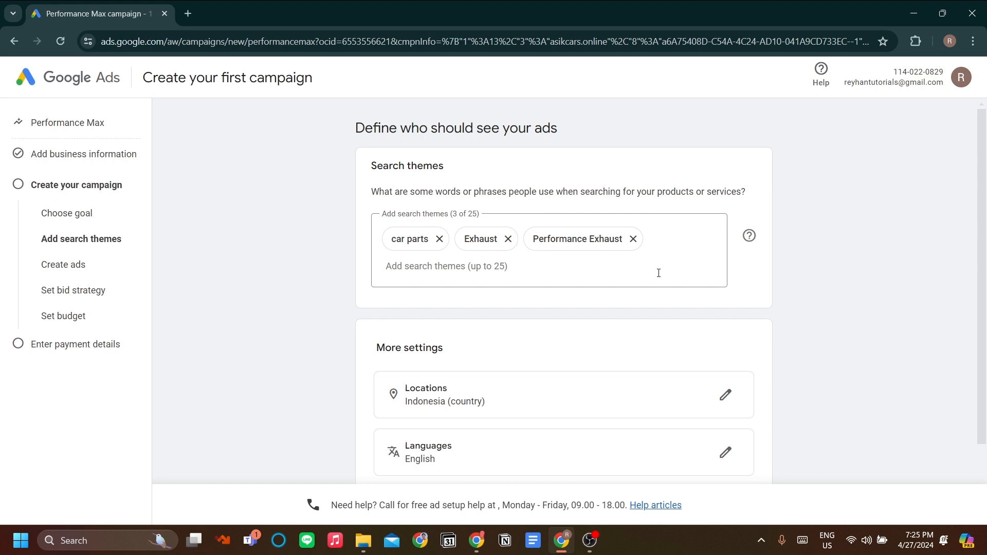
click(543, 247)
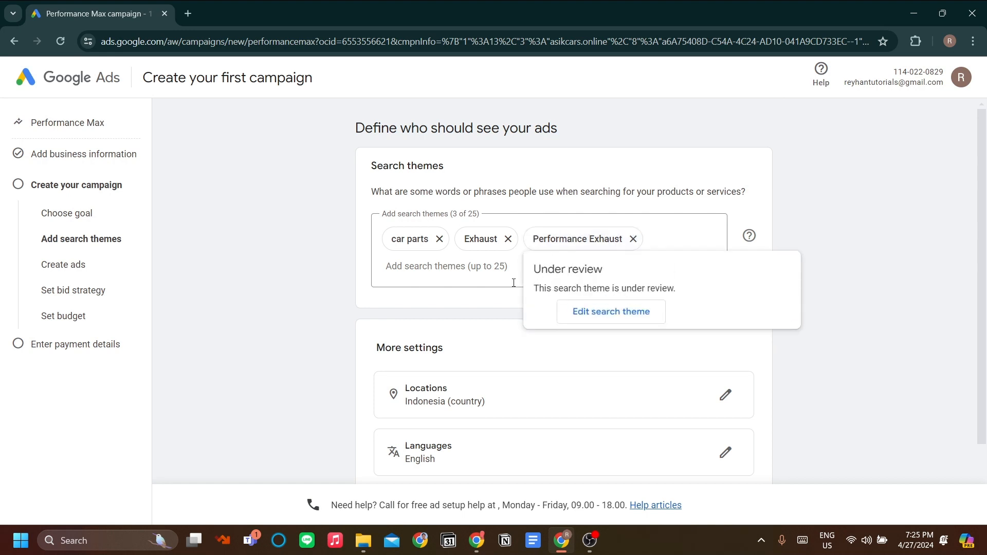
Open the campaign's targeted location and language settings for editing
scroll(489, 294, down, 2)
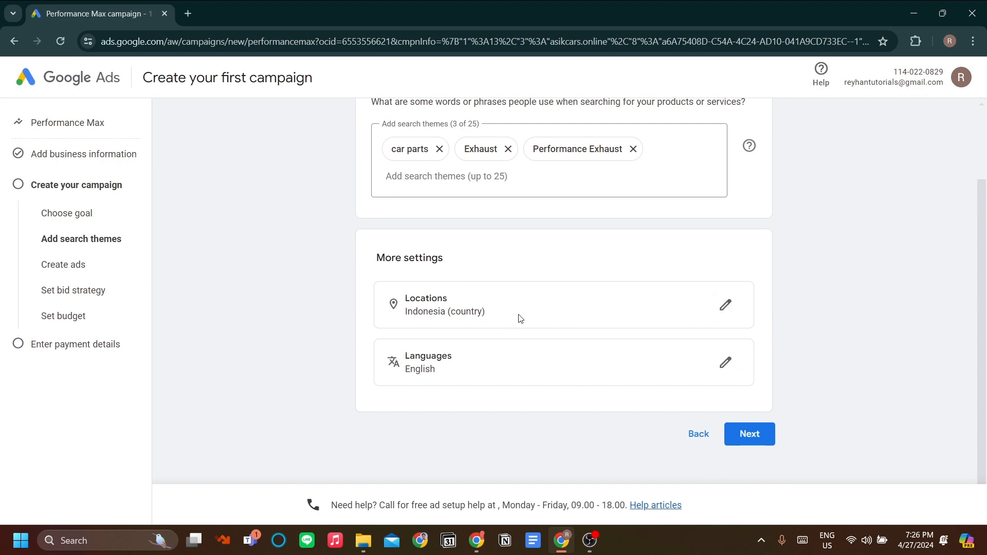
drag(523, 320, 480, 273)
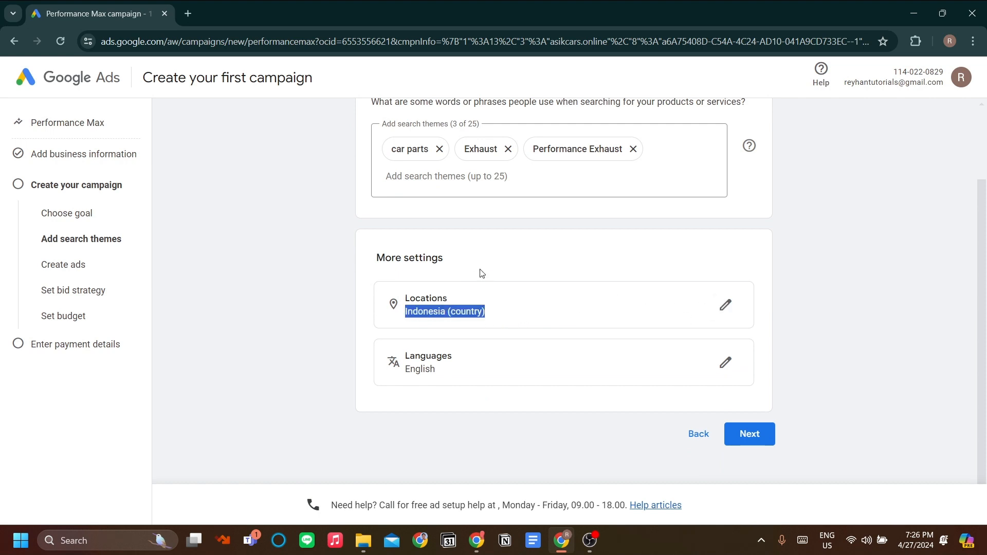
click(494, 269)
click(726, 305)
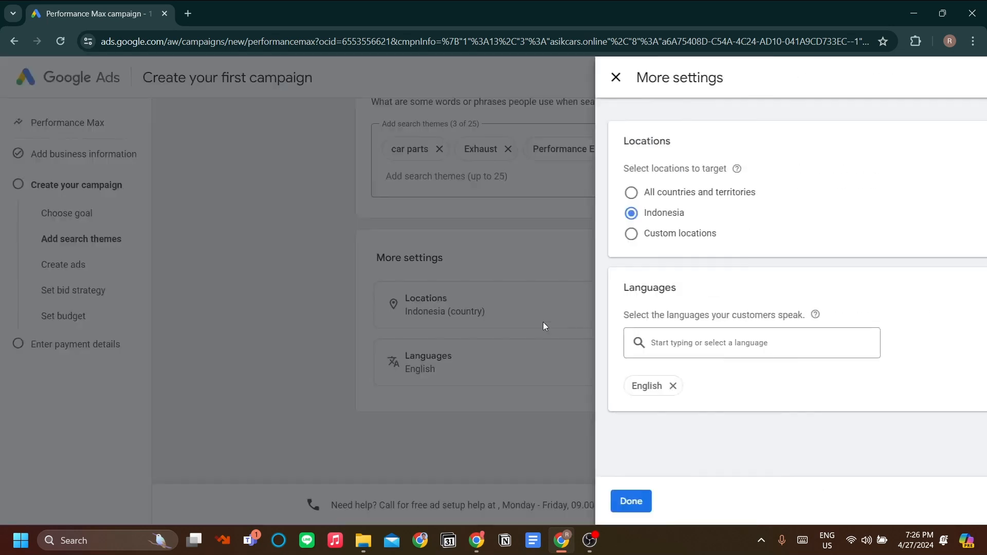
Try the All countries and territories and Custom locations options, and reselect Indonesia as the target location
click(514, 196)
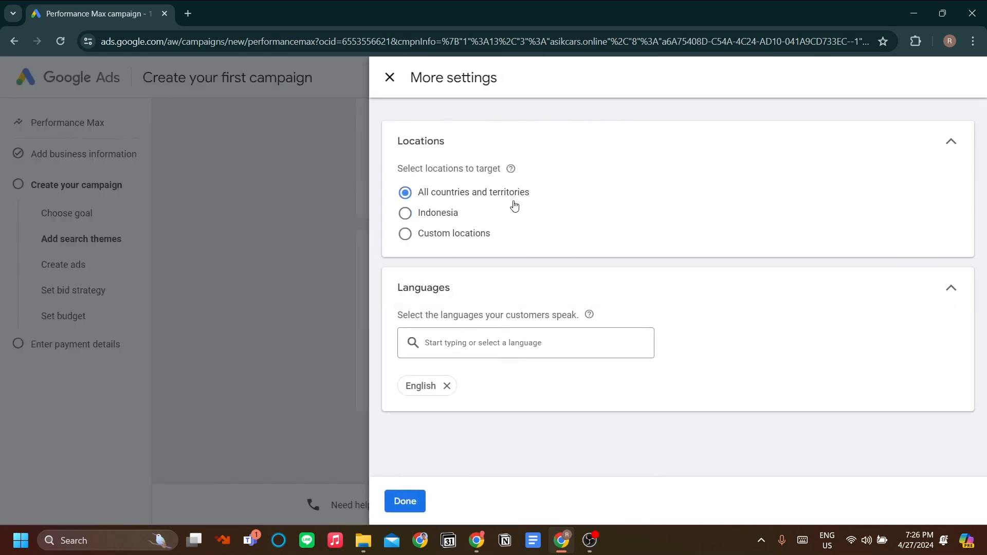
click(446, 218)
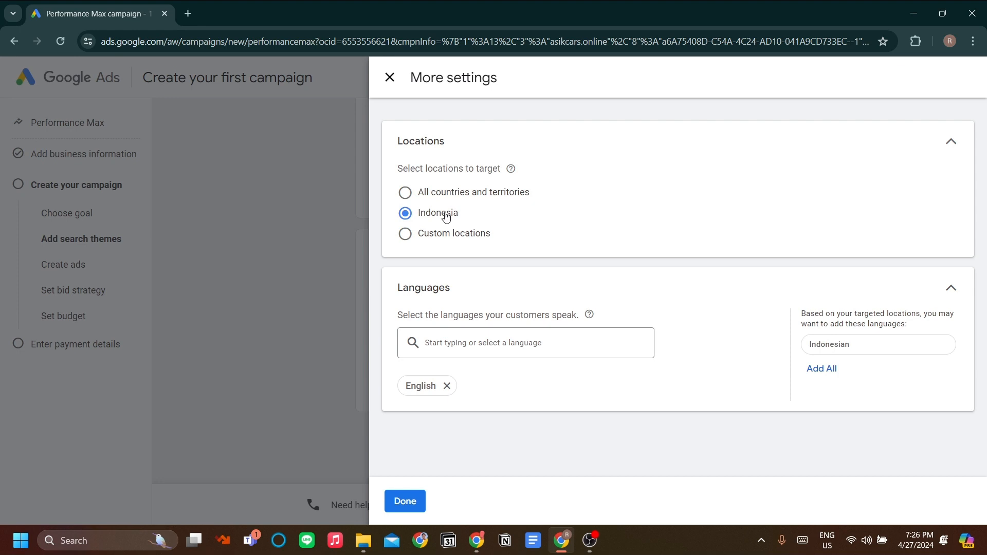
click(466, 237)
click(423, 219)
click(442, 238)
click(436, 221)
Add Indonesian to the languages the customers speak and save the targeting settings
click(481, 342)
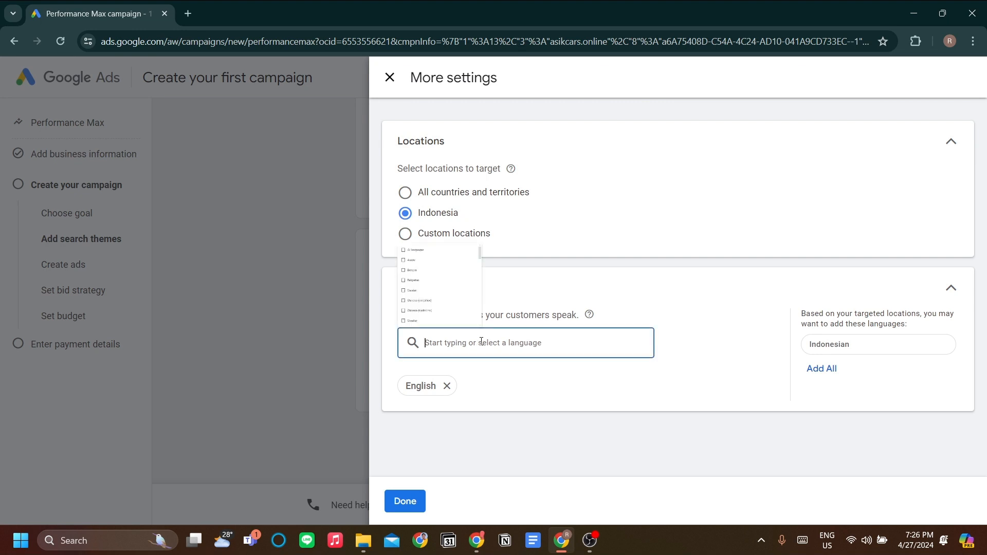
text(indo)
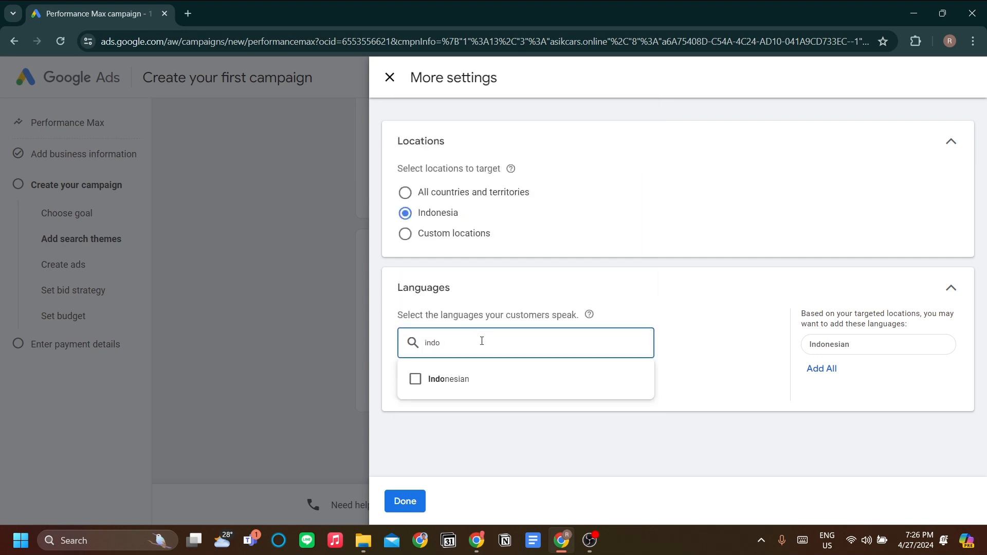
click(461, 379)
click(633, 278)
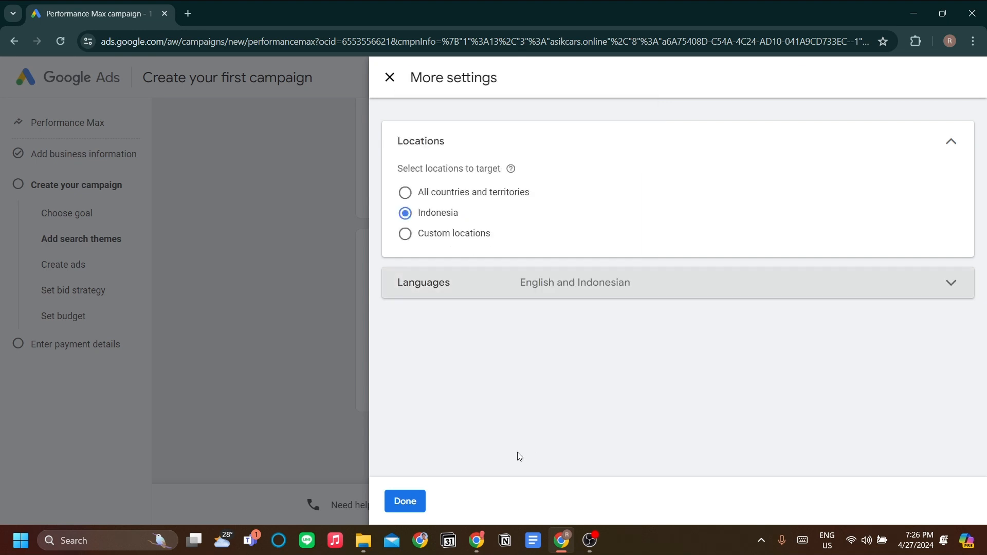
click(400, 508)
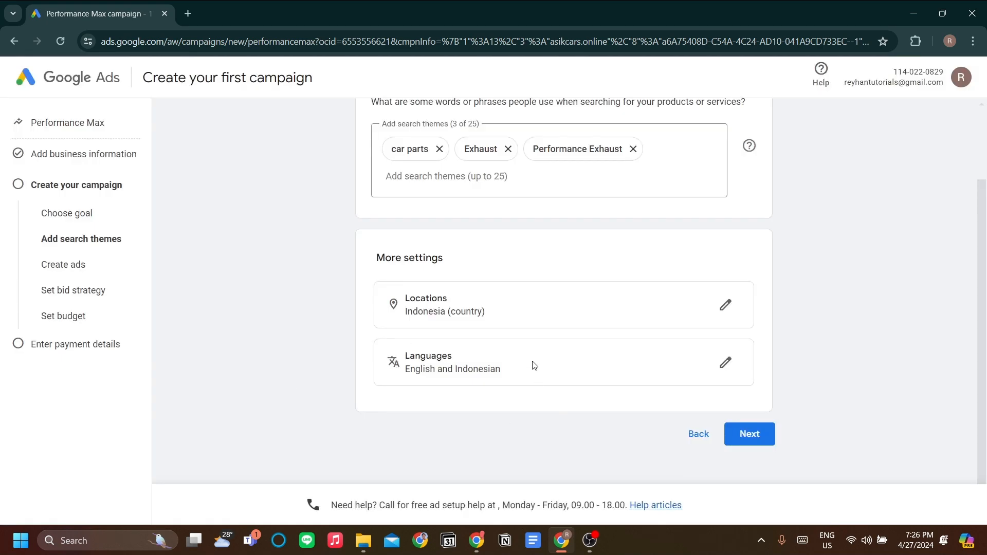
Accept the search themes and targeting, and proceed to ad creation
scroll(533, 362, up, 2)
scroll(533, 319, down, 2)
click(750, 434)
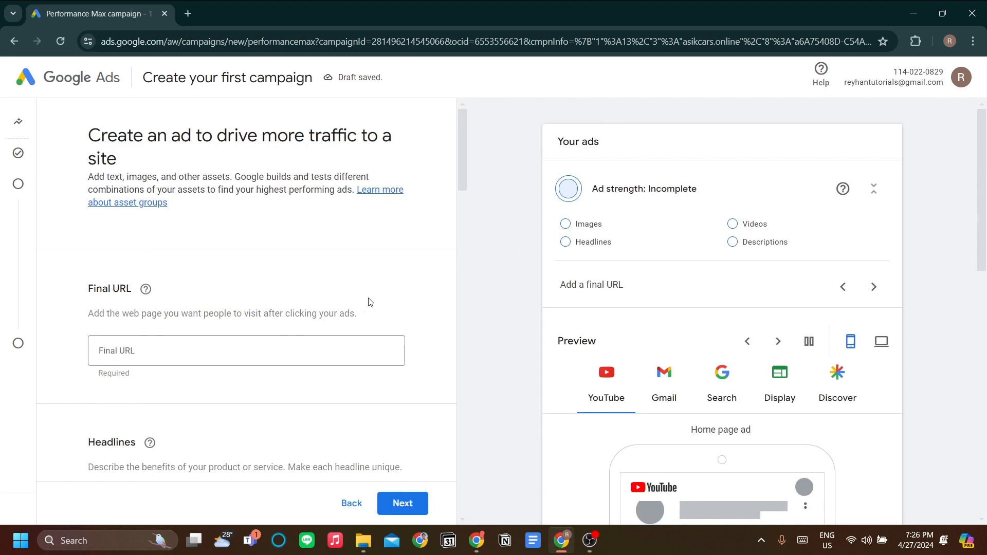
scroll(558, 319, down, 3)
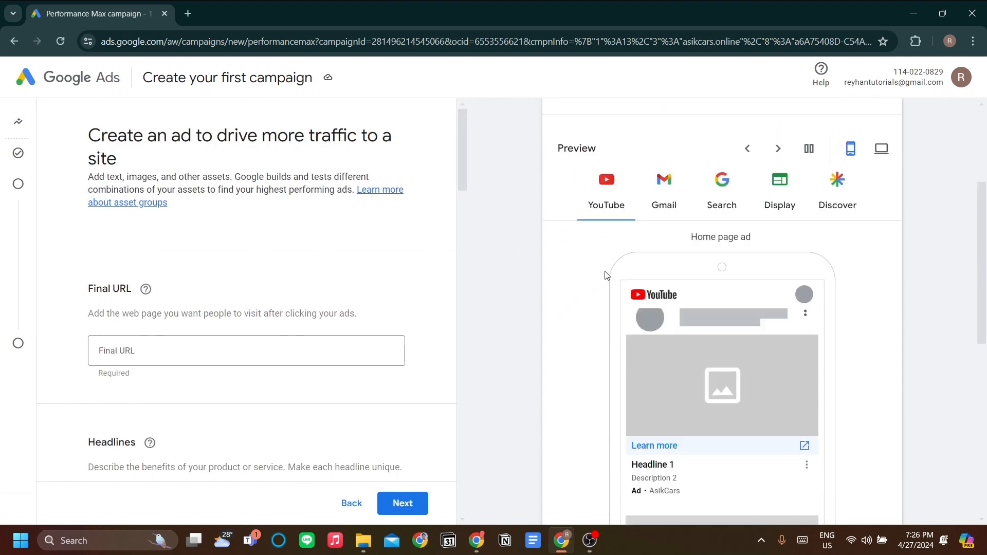
scroll(617, 288, up, 3)
scroll(627, 298, down, 2)
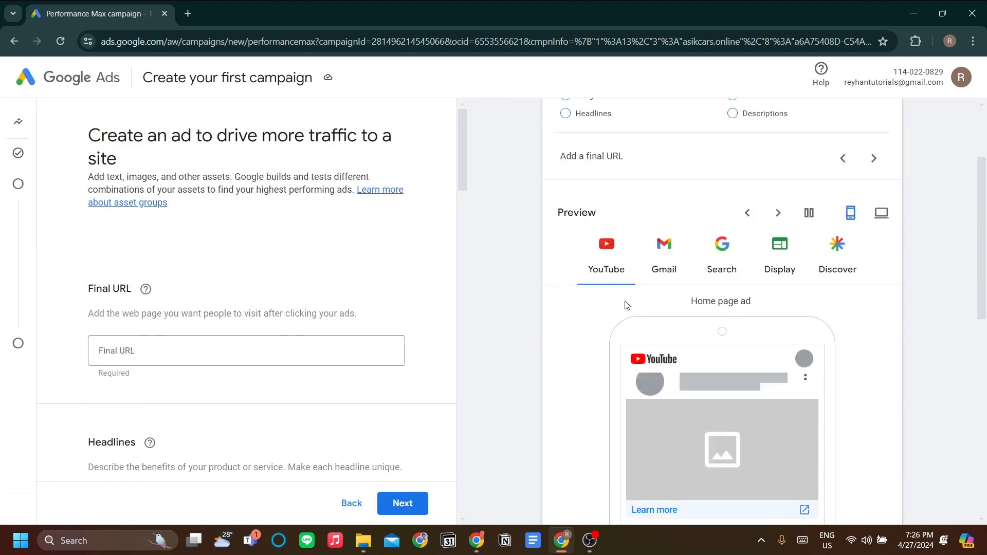
scroll(627, 301, up, 1)
scroll(619, 349, down, 1)
scroll(706, 275, down, 1)
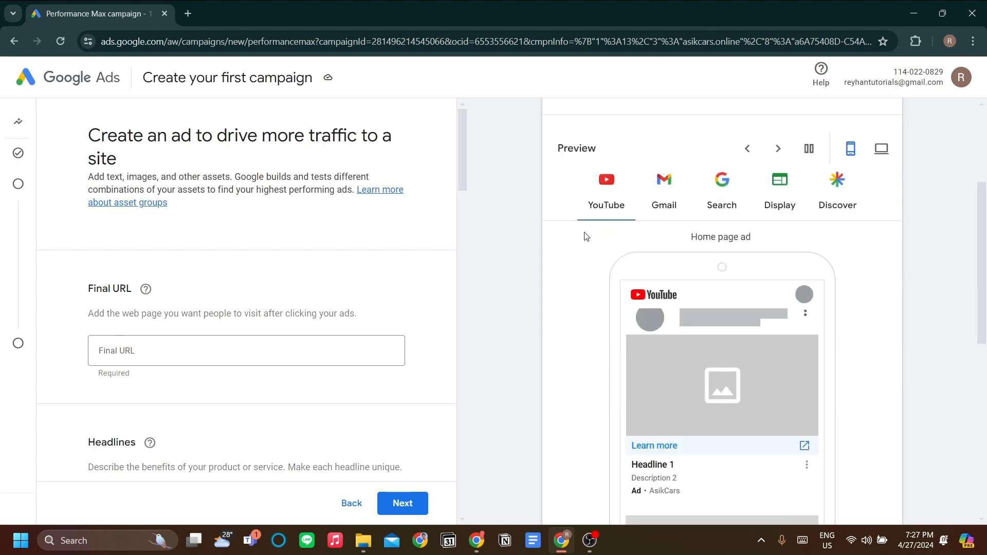
scroll(311, 323, down, 3)
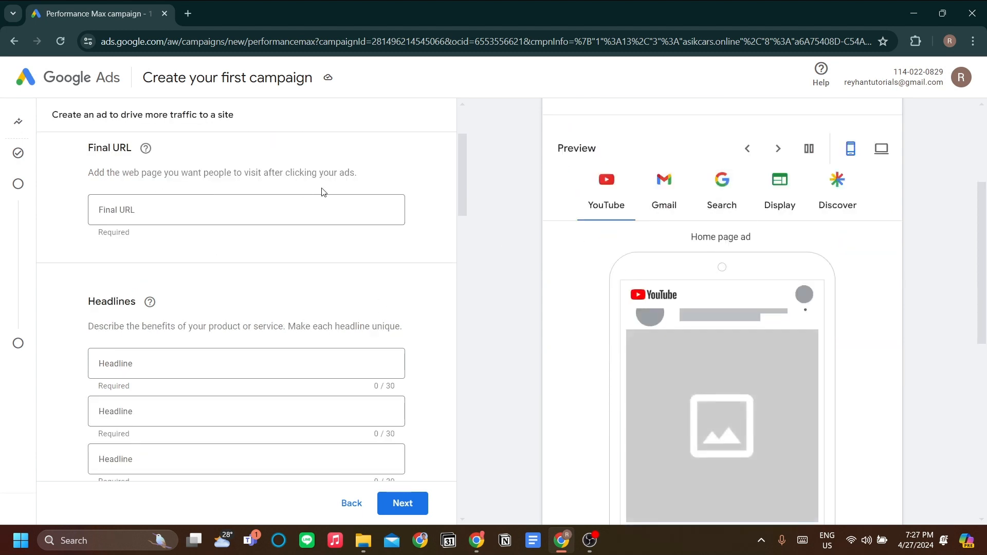
click(292, 219)
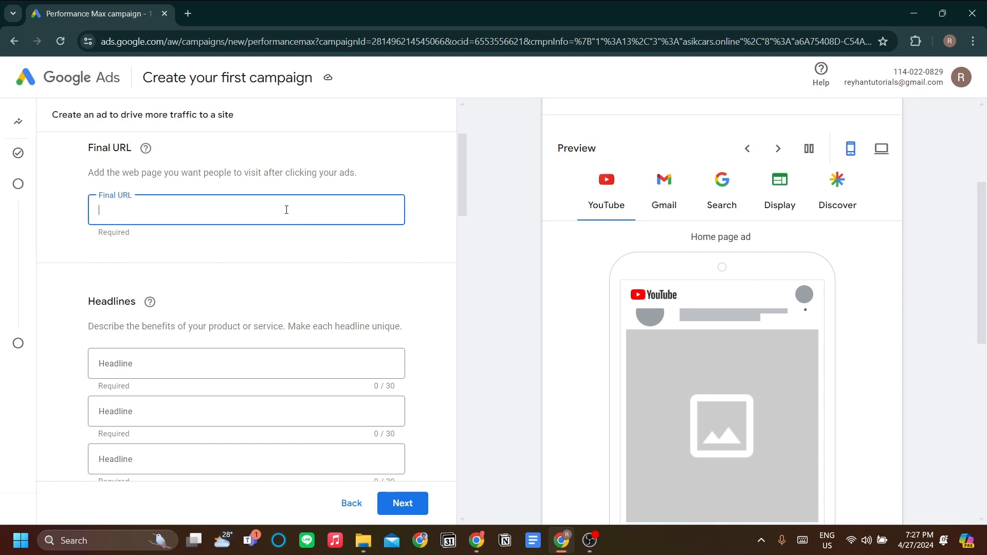
text(asikcars.on)
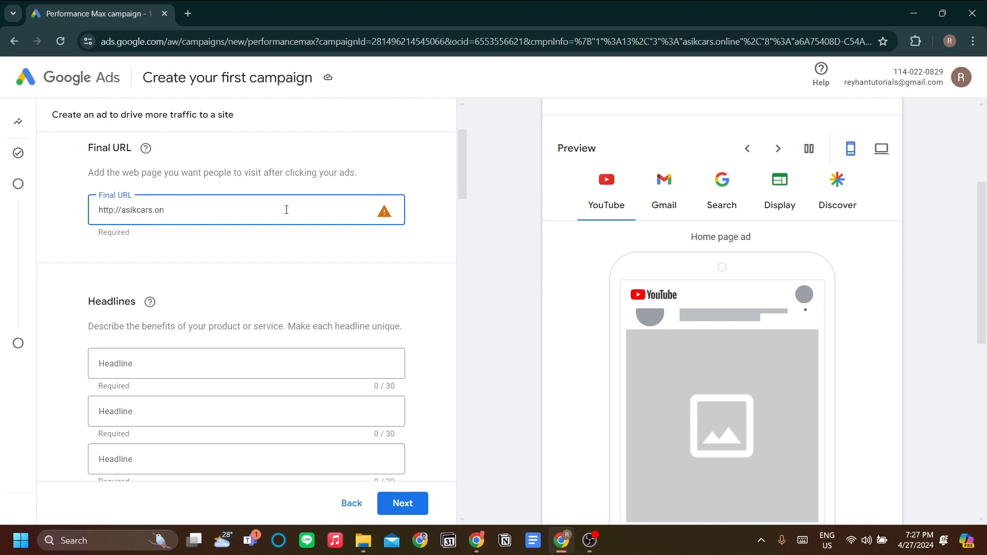
text(line)
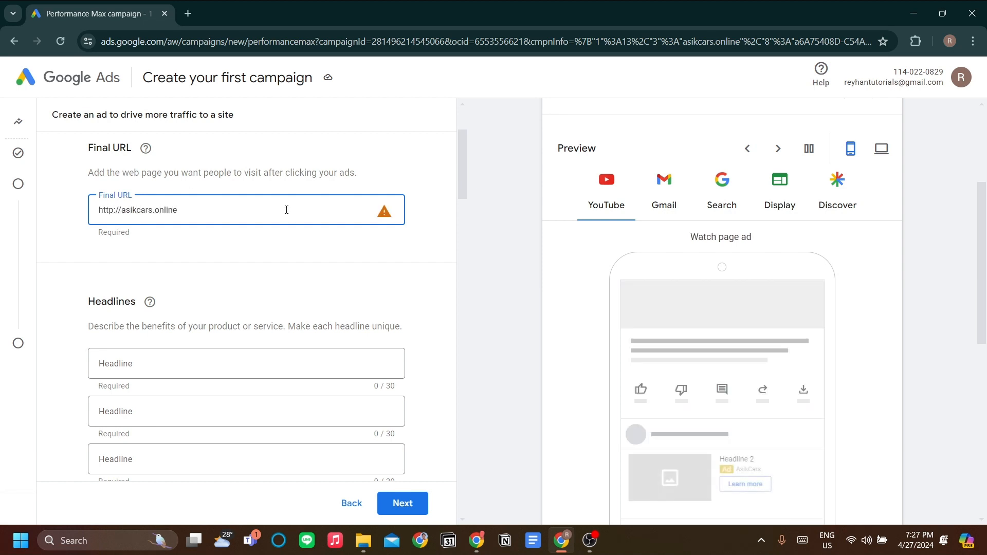
click(395, 242)
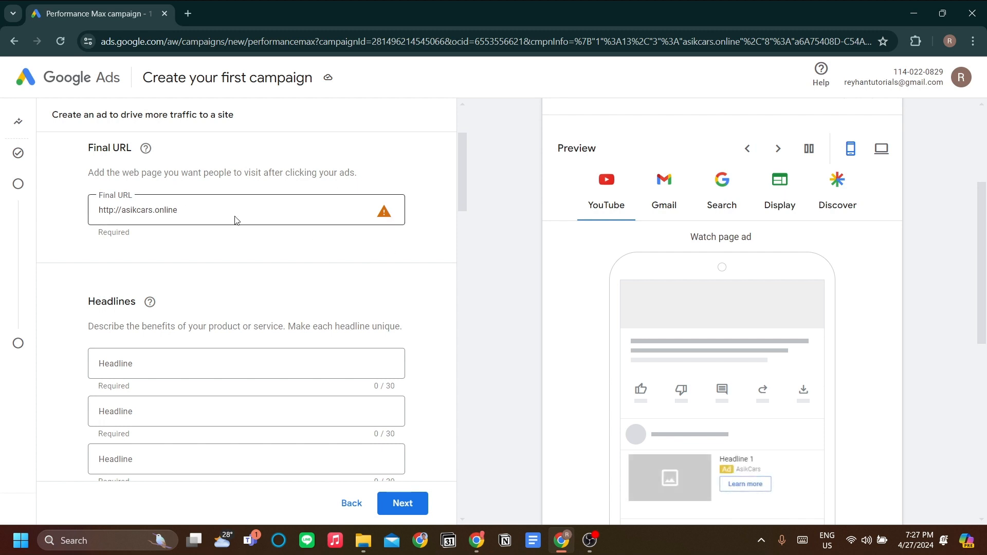
Check the entered final URL and the warning shown beside it
mouse_move(383, 220)
scroll(263, 239, up, 3)
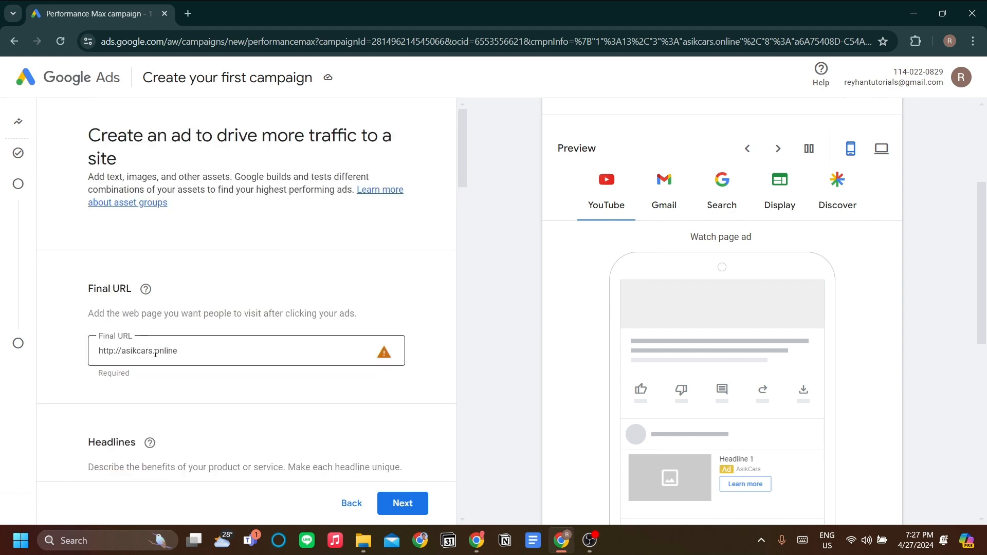
scroll(176, 360, down, 2)
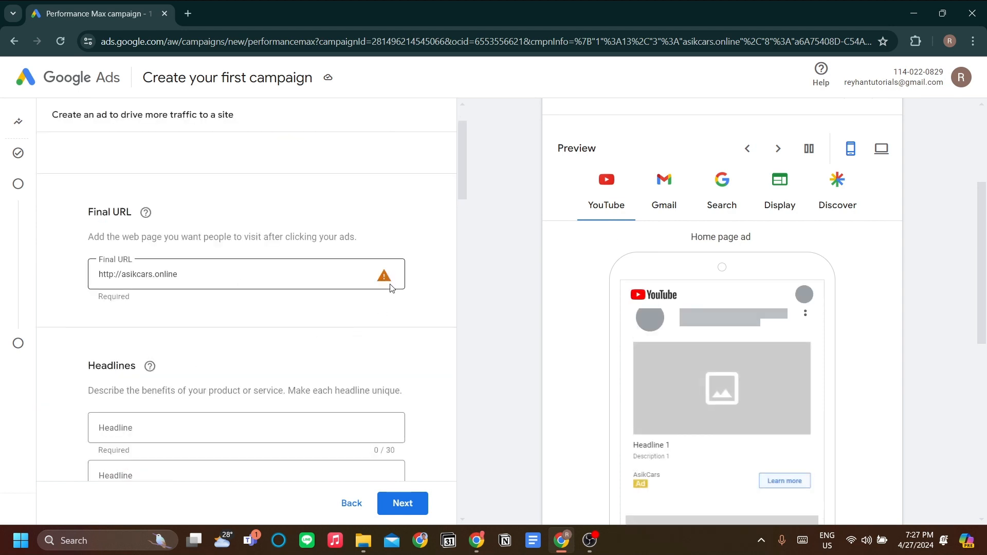
mouse_move(389, 281)
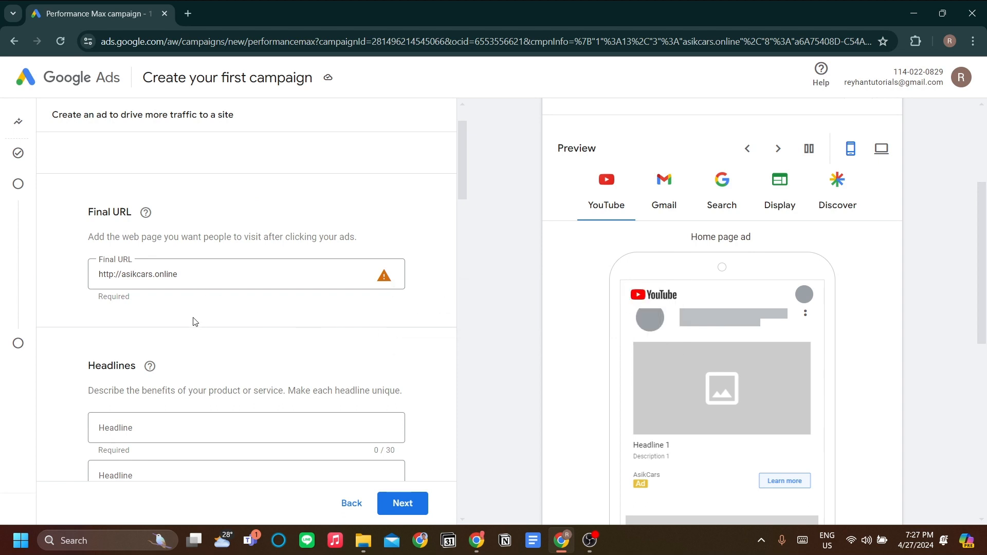
scroll(192, 322, down, 2)
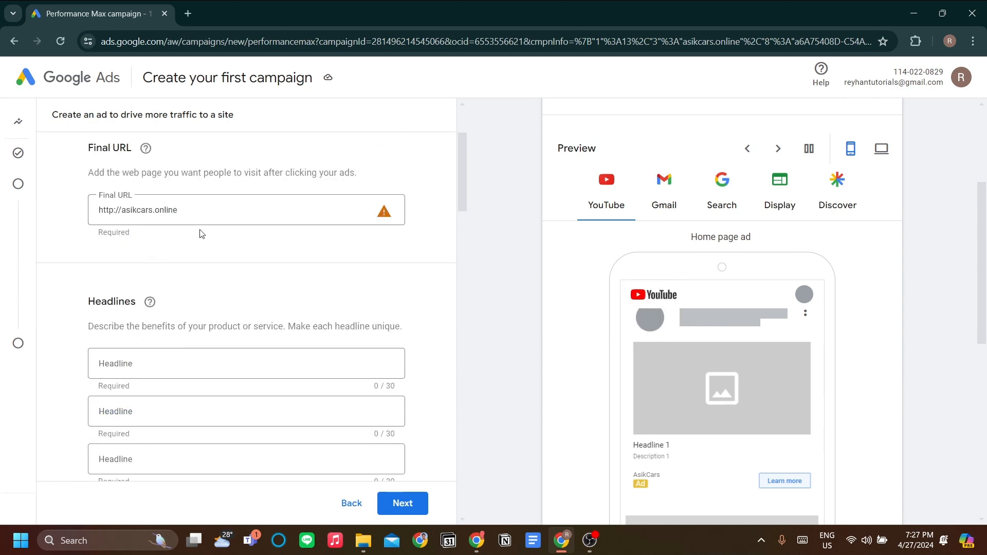
drag(180, 210, 96, 210)
click(206, 257)
scroll(231, 308, down, 1)
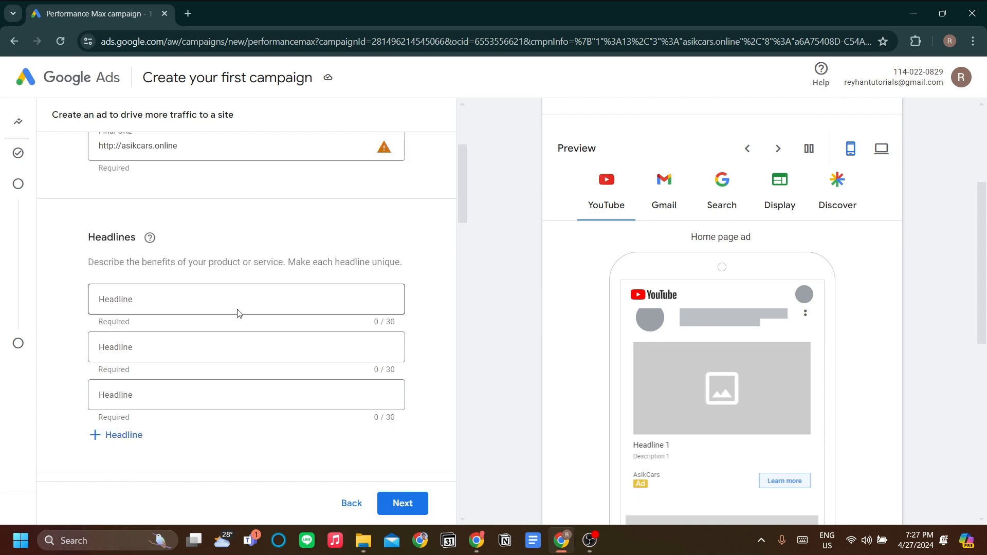
Check the ad strength and the YouTube preview, and switch the preview to the Search ad to examine its layout
scroll(518, 333, down, 2)
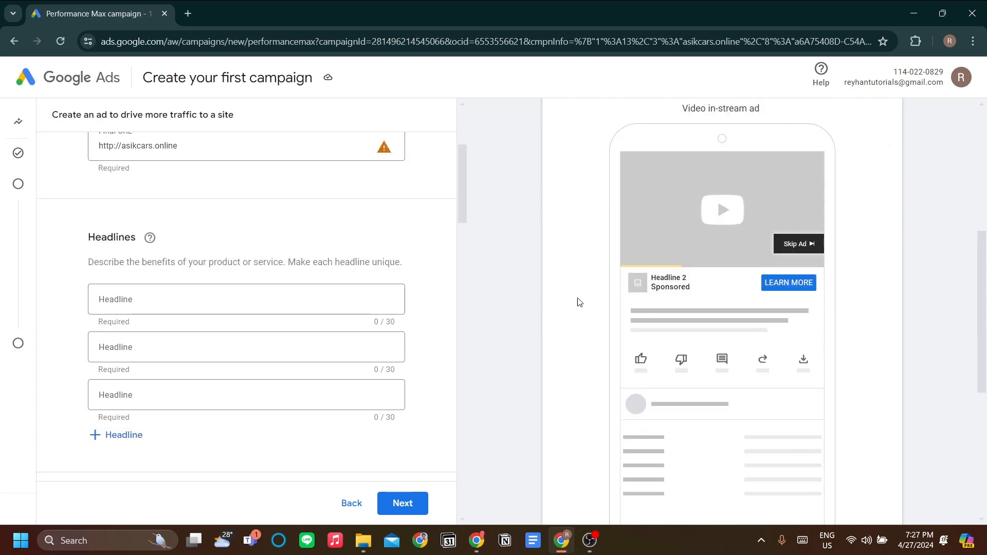
scroll(578, 300, up, 3)
scroll(613, 300, down, 3)
scroll(674, 301, up, 5)
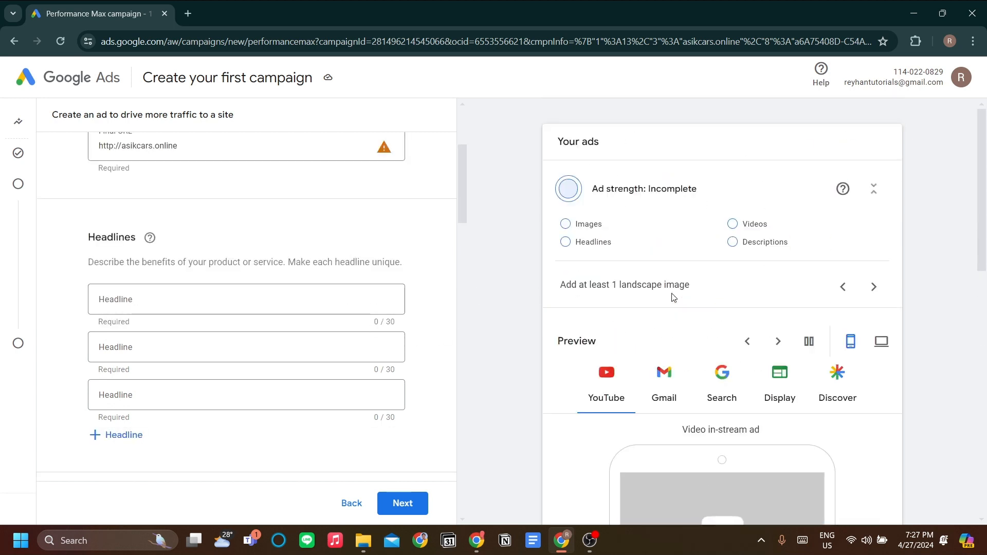
scroll(640, 376, down, 7)
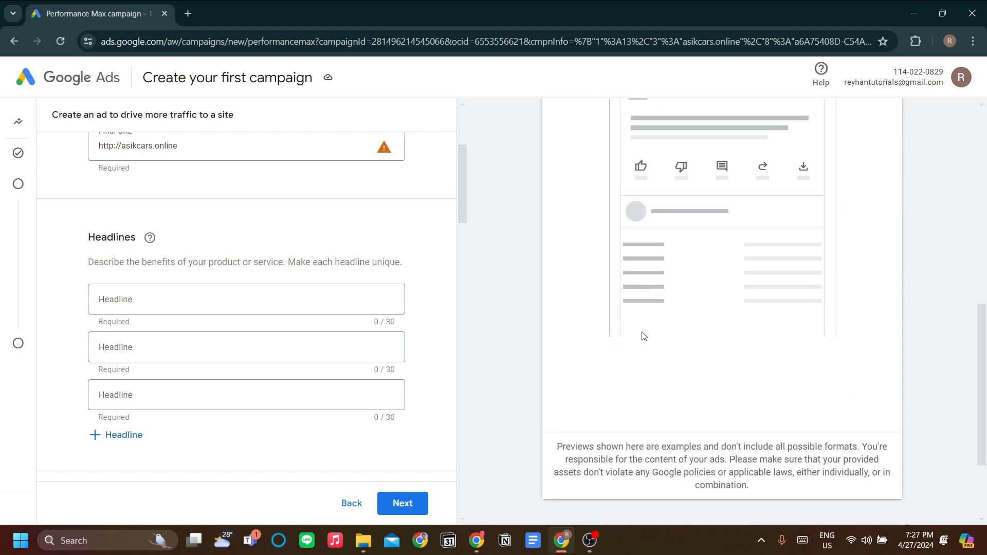
scroll(643, 334, up, 5)
click(722, 252)
scroll(678, 309, down, 1)
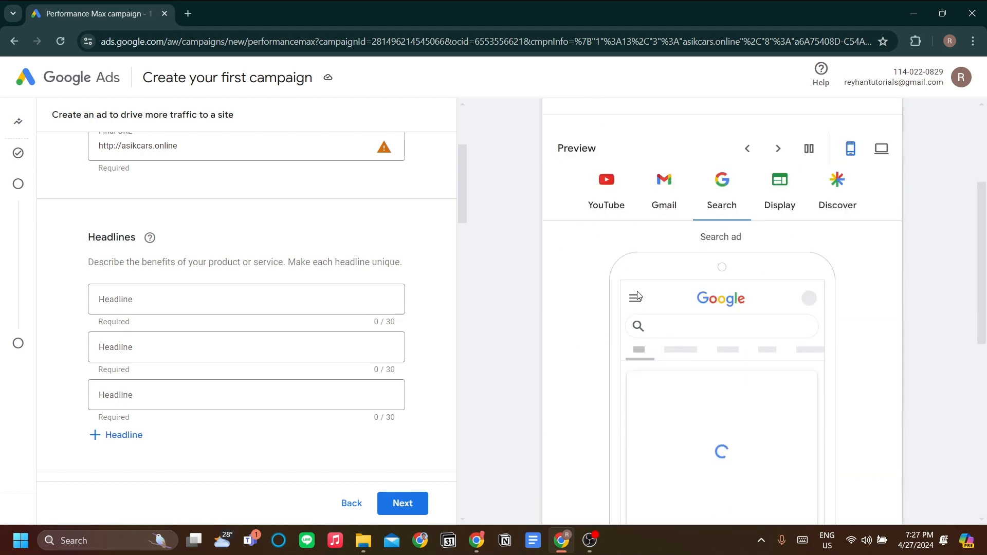
scroll(622, 301, down, 1)
scroll(609, 313, down, 1)
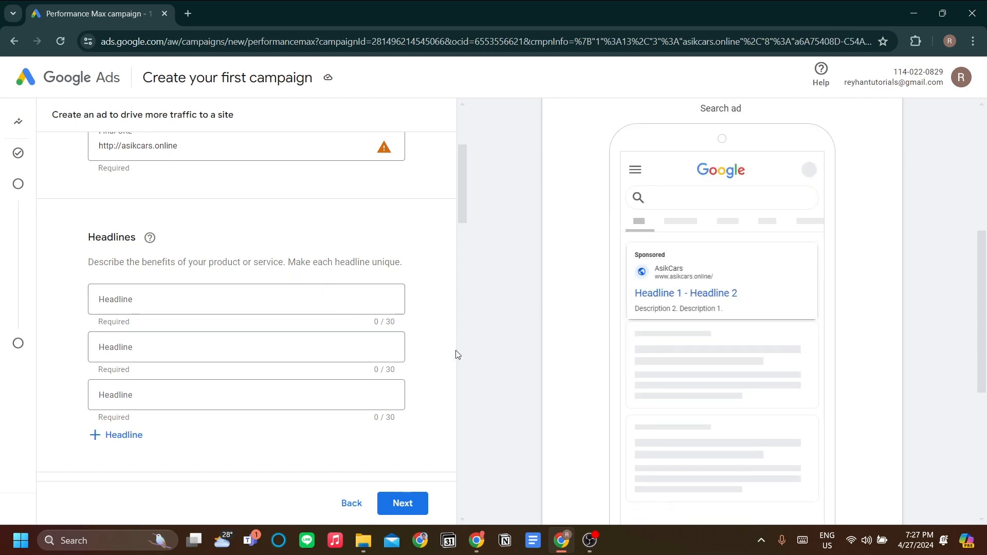
Look through the headline, long headline and description fields that the ad requires
scroll(386, 378, down, 4)
scroll(599, 316, down, 1)
scroll(410, 353, down, 3)
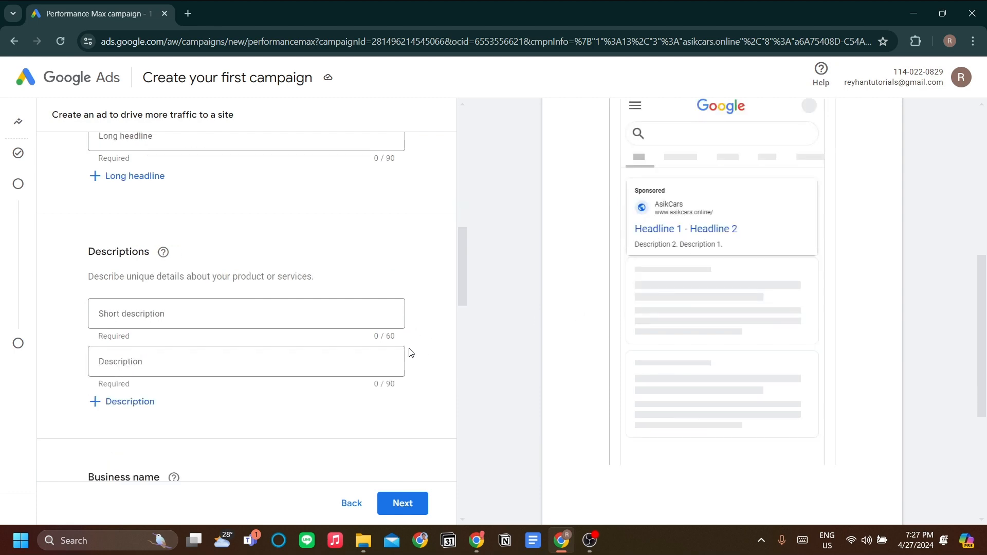
scroll(403, 352, up, 4)
scroll(399, 355, up, 5)
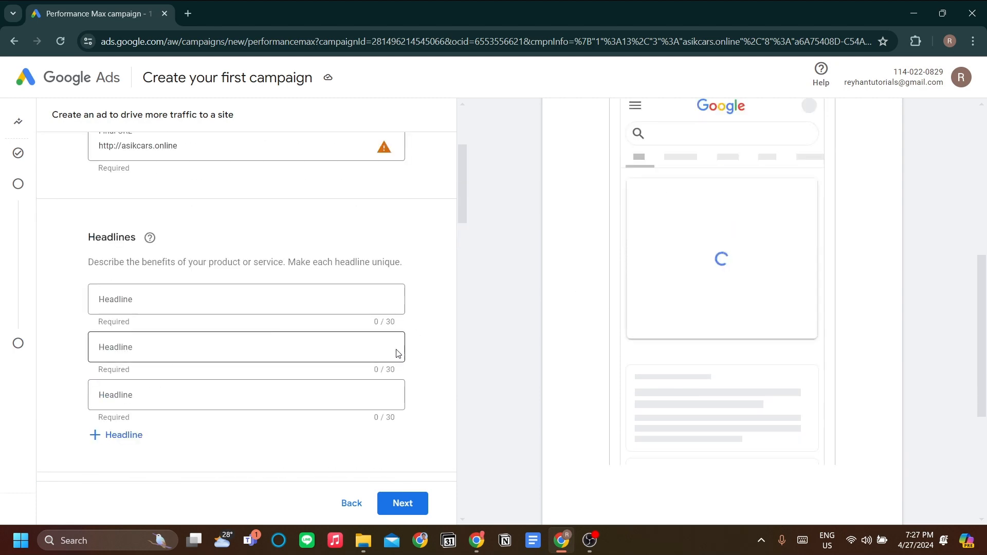
scroll(360, 335, down, 4)
scroll(333, 303, down, 12)
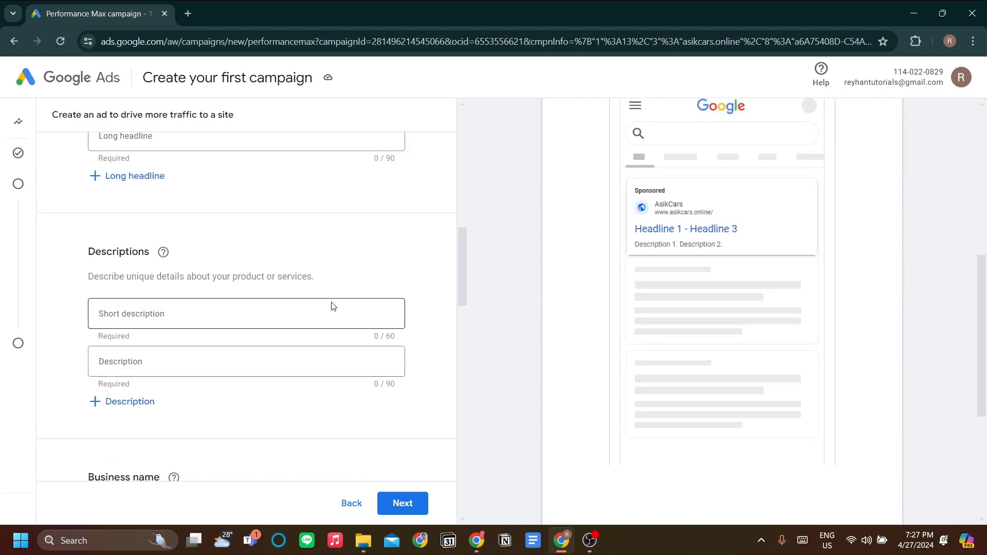
scroll(332, 307, up, 11)
scroll(335, 307, up, 3)
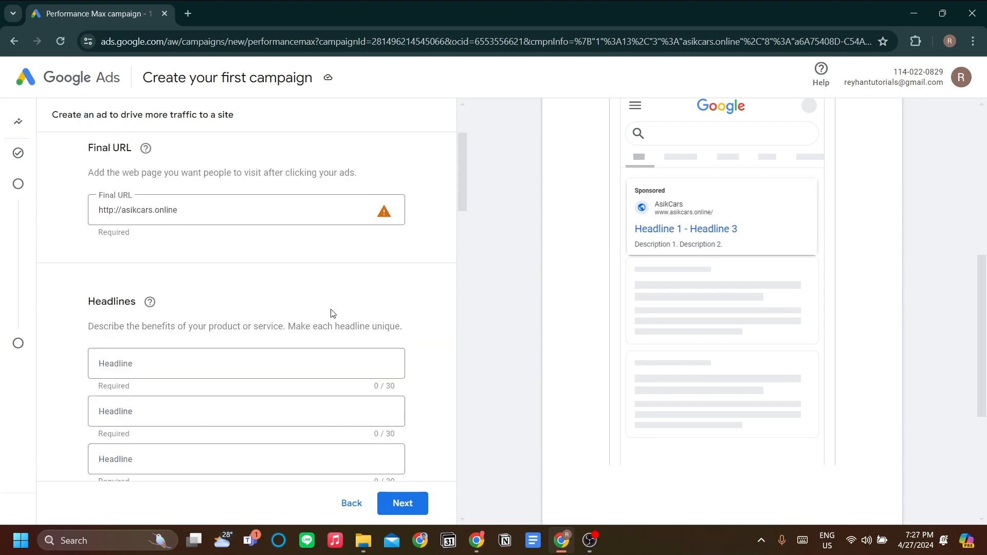
Enter the headlines "Performace Exhaust Upgrade", "Suitable for most cars" and "nice sounding, faster revs!"
click(276, 353)
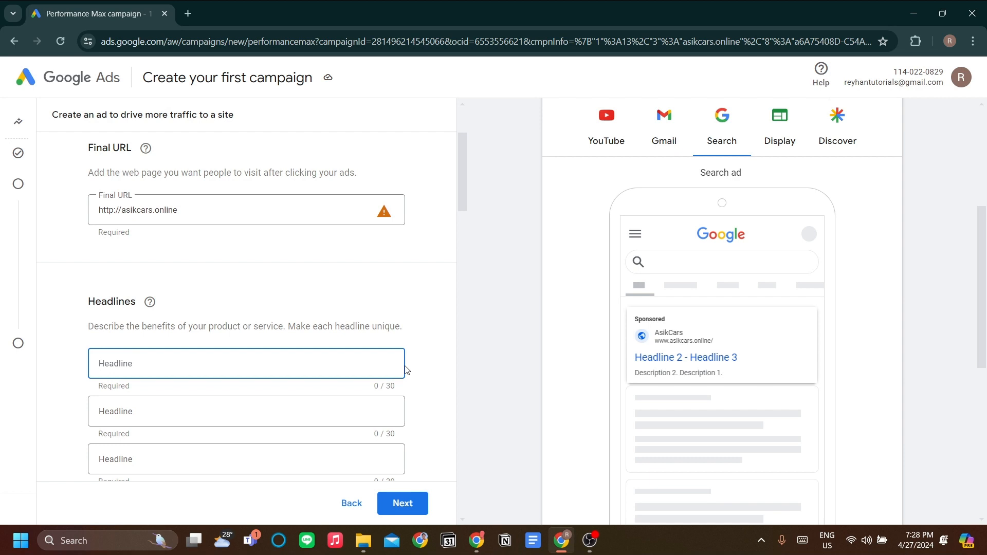
text(Performace E)
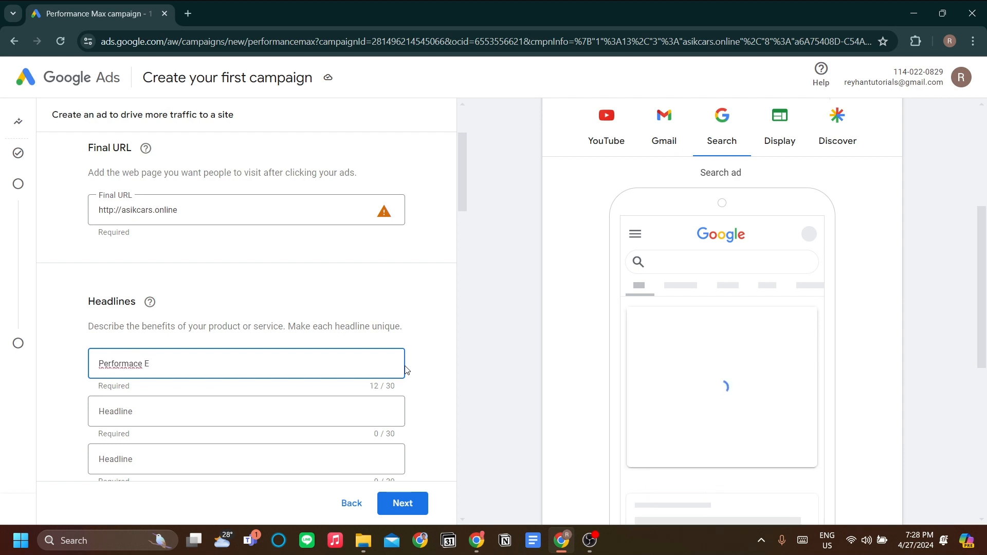
text(xhaust Upgrade)
click(391, 410)
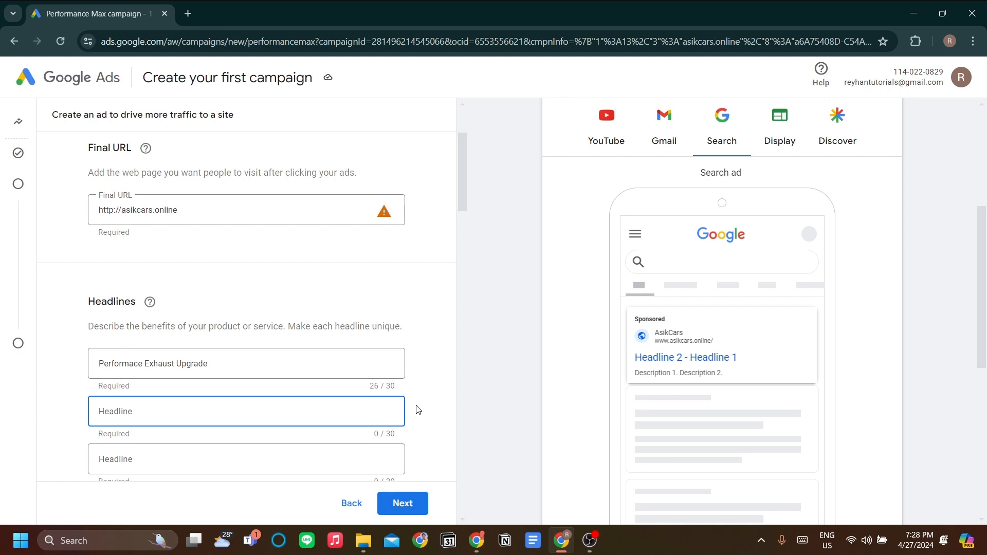
text(Suitable for most cars)
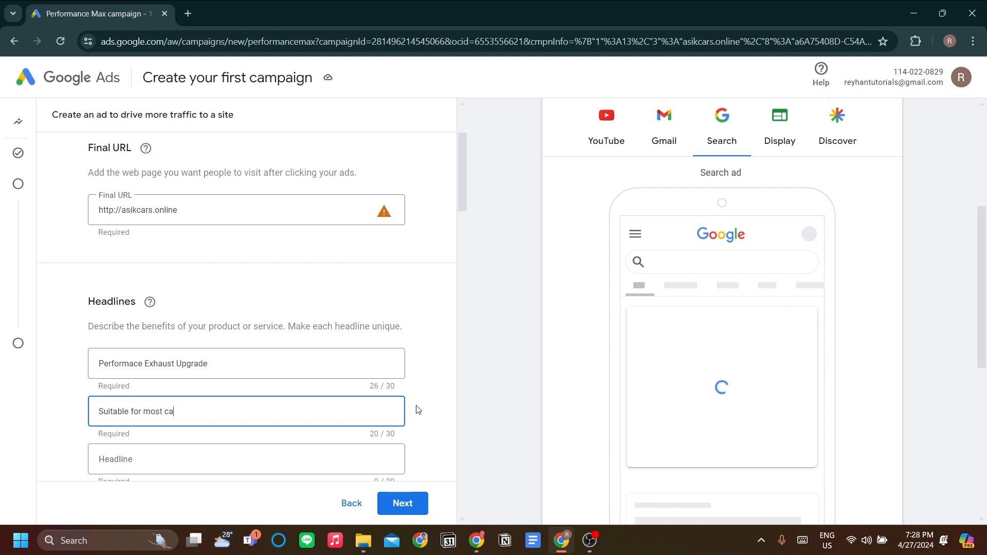
click(394, 453)
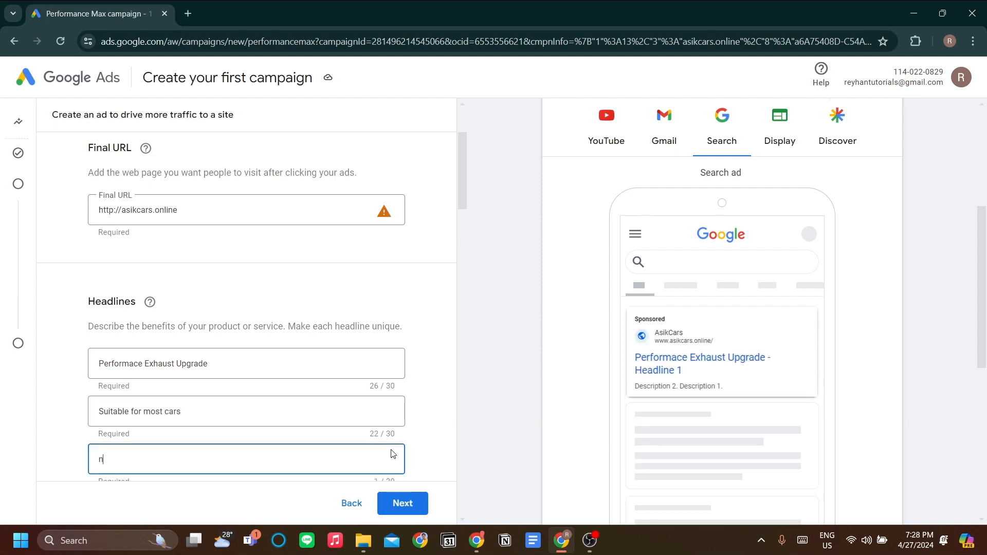
text(nice sounding, faster revs!)
Review the three entered headlines and look over the description and business name fields below them
scroll(412, 403, down, 2)
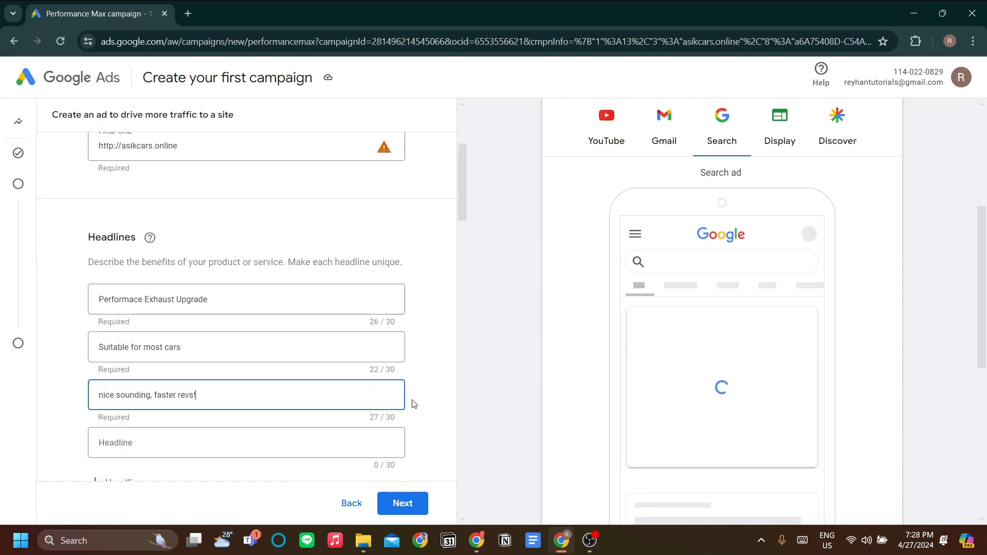
scroll(425, 386, down, 1)
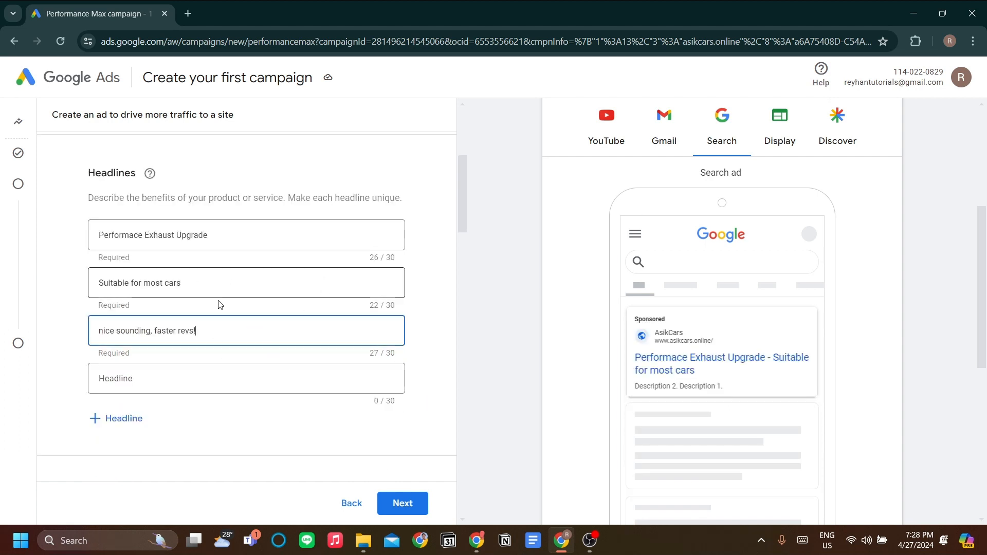
scroll(220, 308, up, 2)
scroll(221, 308, down, 2)
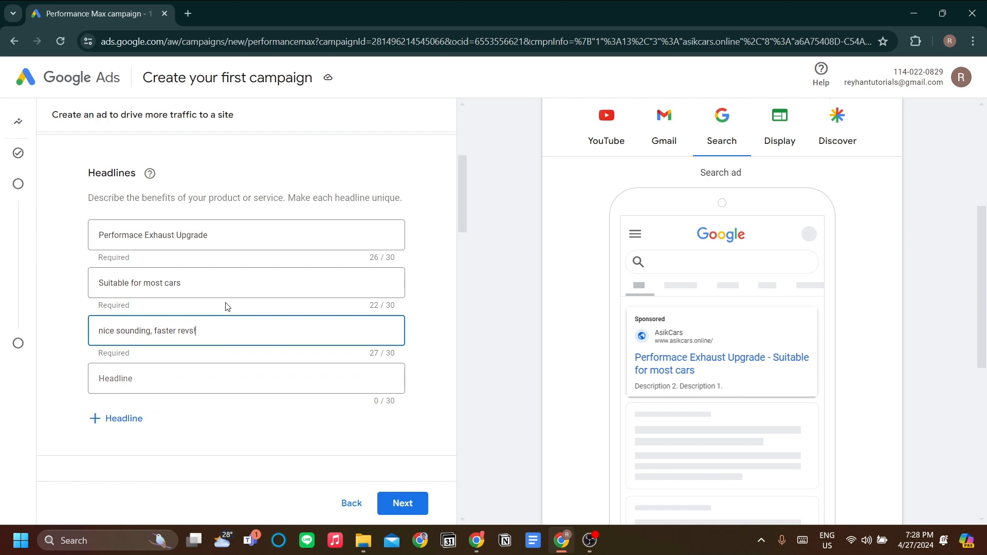
scroll(226, 308, up, 1)
scroll(229, 309, down, 10)
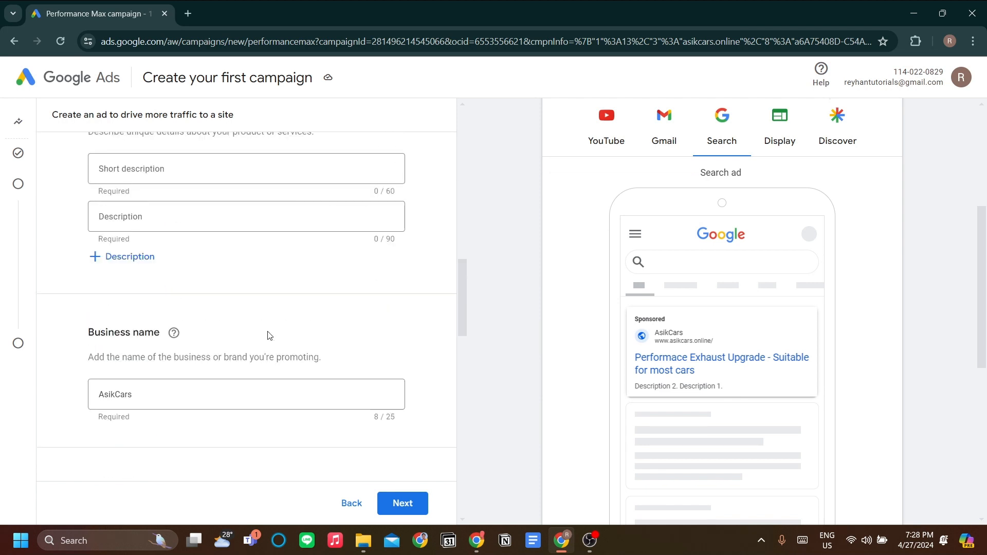
scroll(269, 333, up, 3)
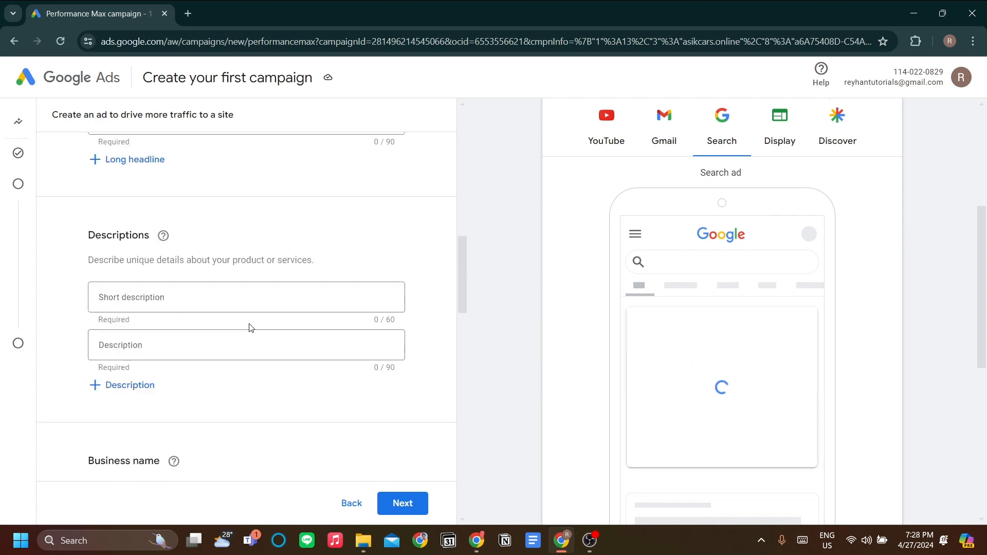
scroll(252, 334, up, 4)
scroll(255, 346, up, 4)
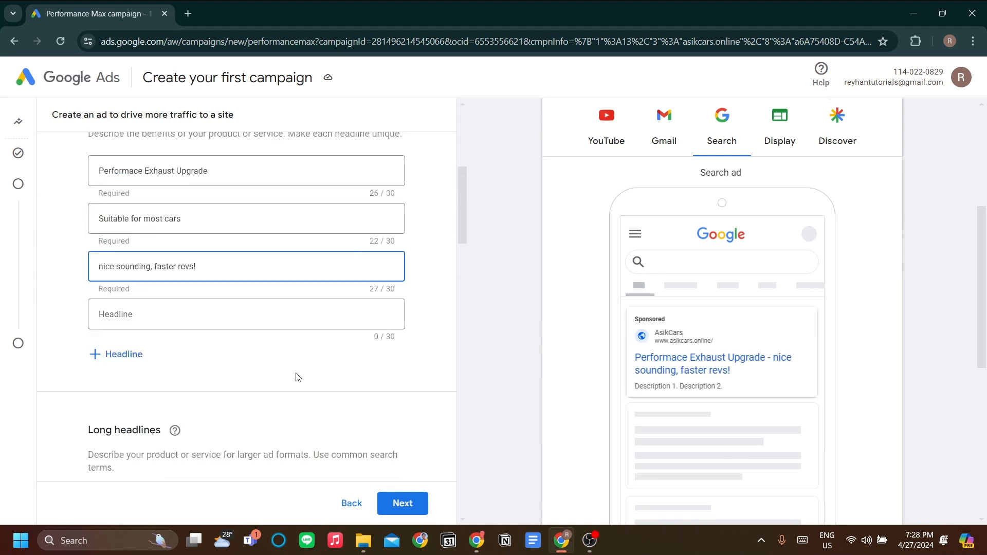
Enter the long headline "Performance exhaust for your car to increase power and sound!"
scroll(298, 378, down, 1)
scroll(298, 378, up, 1)
scroll(296, 378, down, 1)
scroll(294, 378, up, 1)
scroll(293, 383, down, 1)
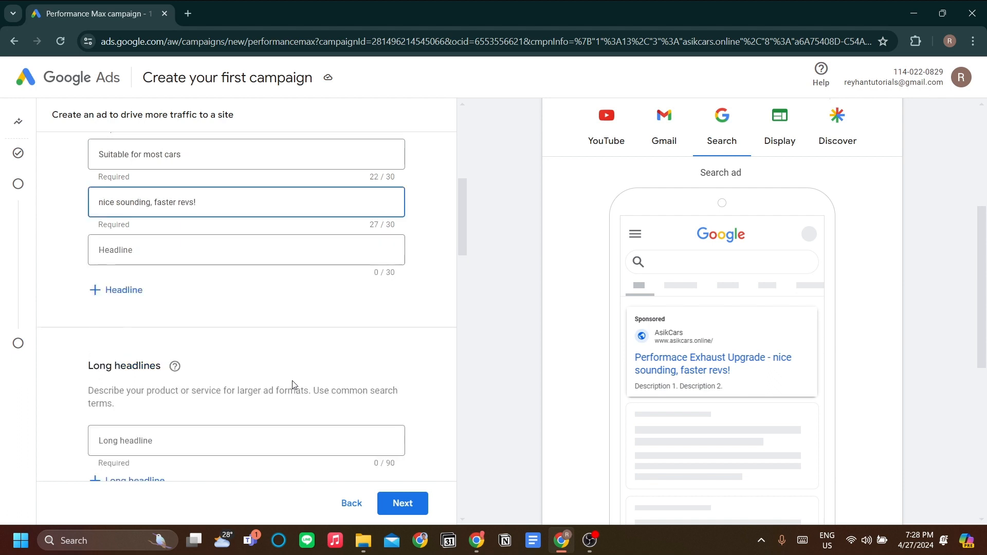
scroll(293, 384, down, 2)
click(212, 314)
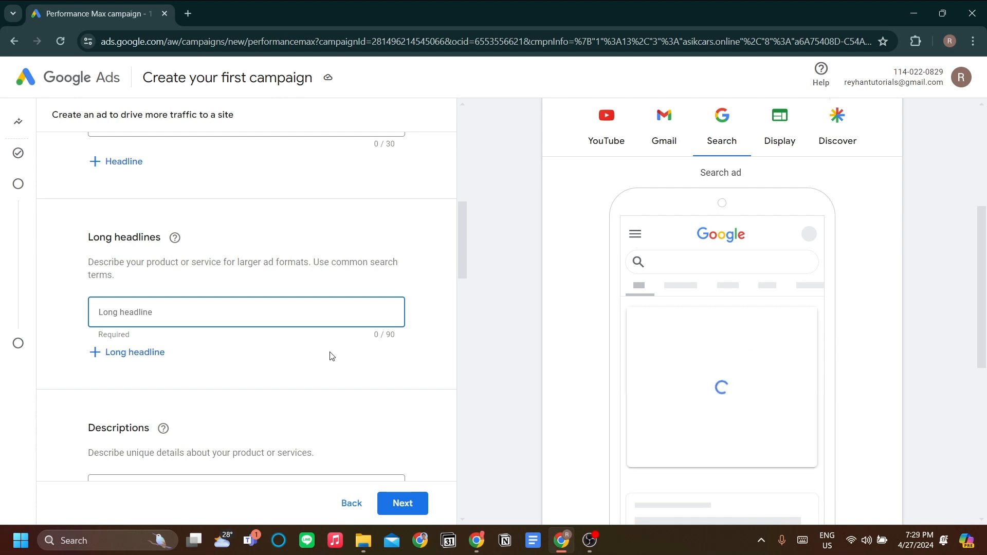
text(Perf)
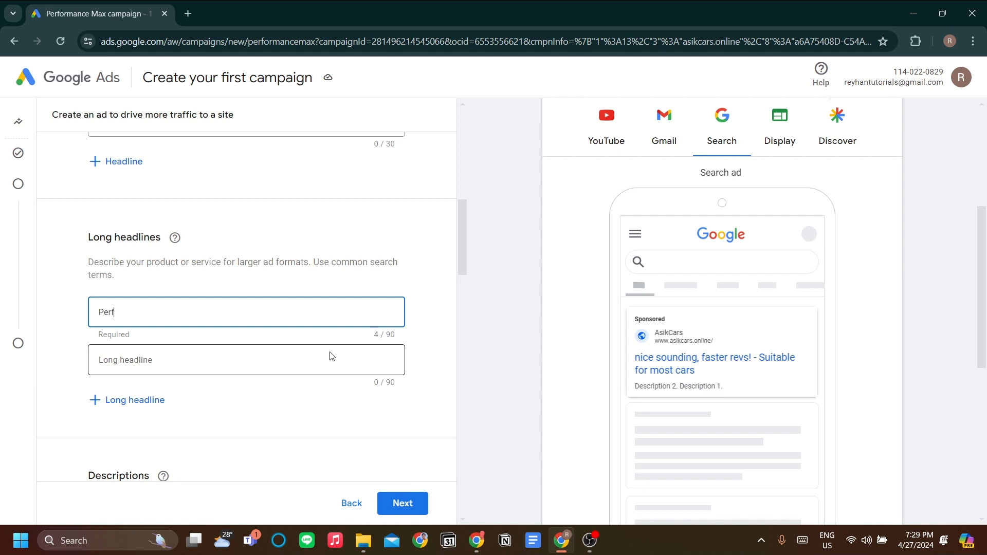
text(ormance exhaust for your car )
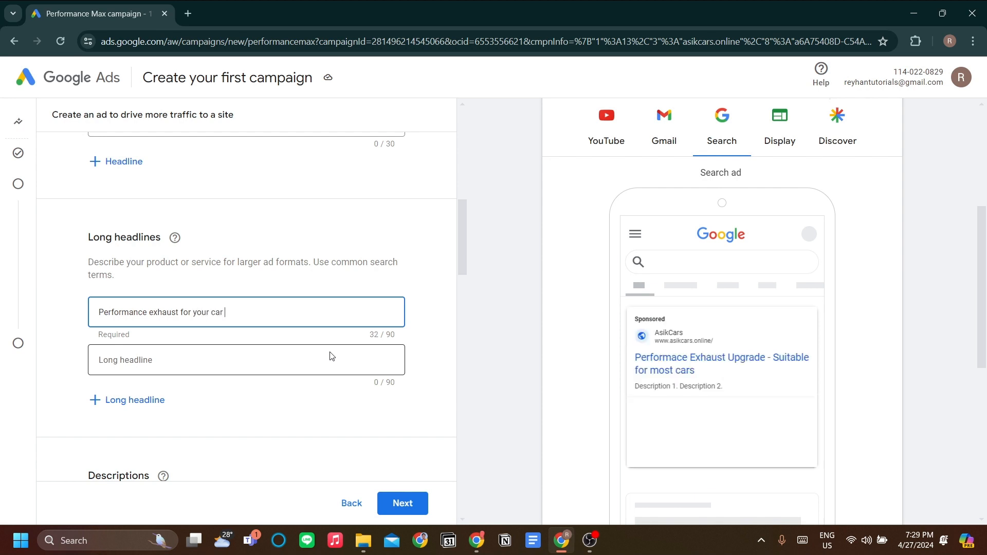
text(to incre)
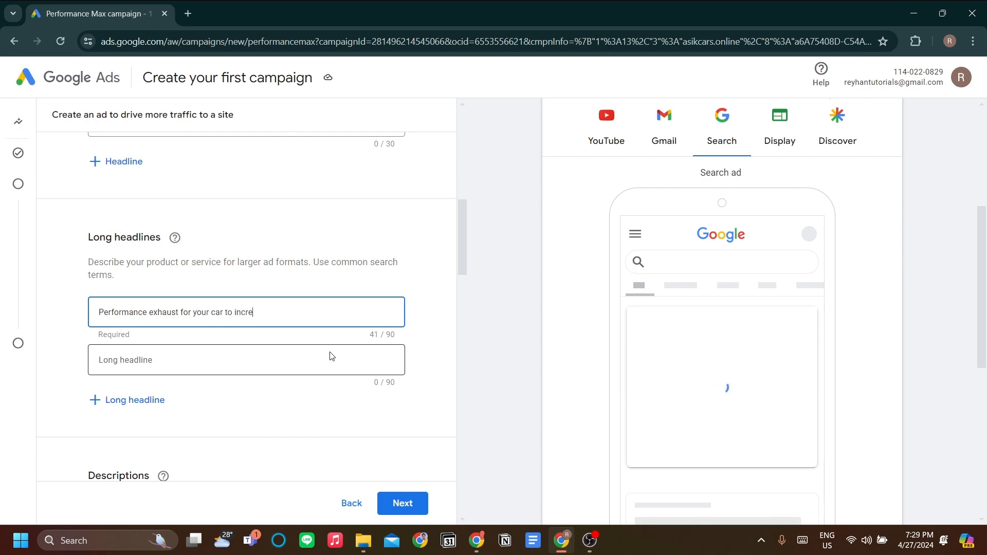
text(ase power and )
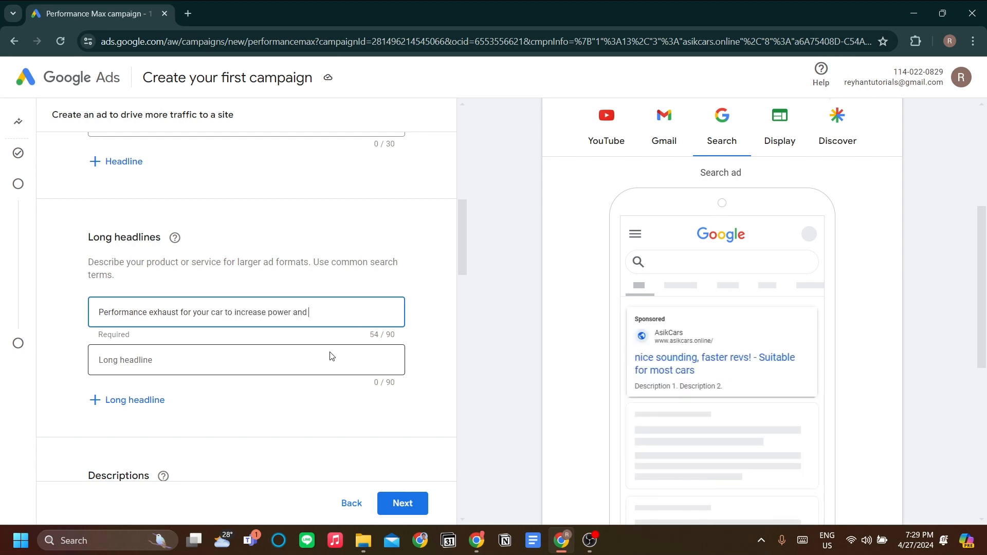
text(sound!)
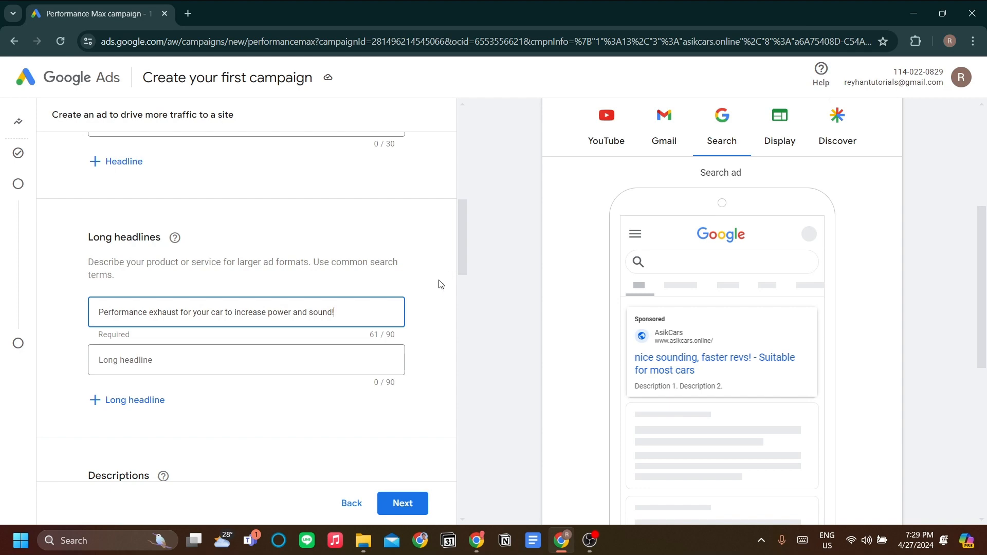
Enter the short description "Buy our locally made and engineered exhaust upgrade"
scroll(422, 313, up, 2)
scroll(409, 342, down, 1)
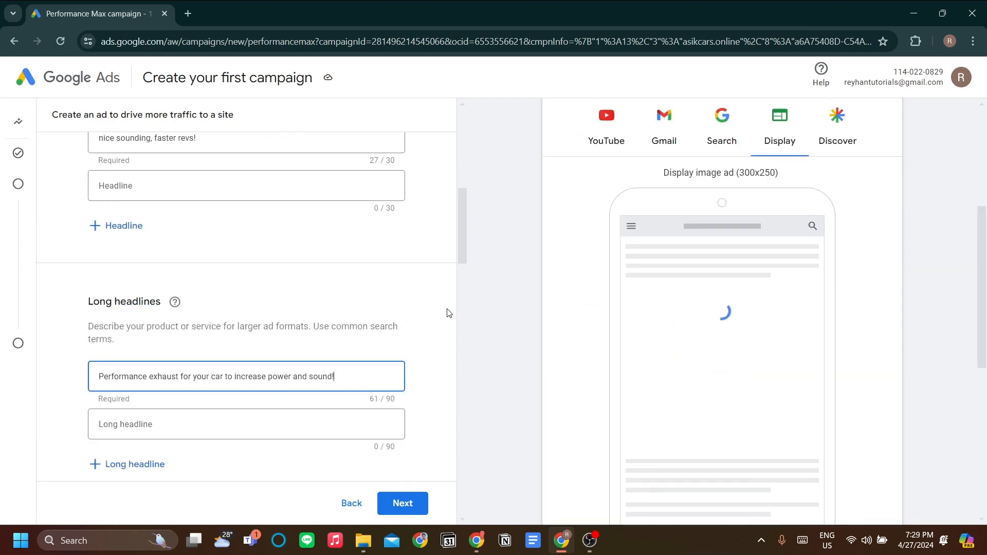
scroll(447, 324, up, 1)
scroll(443, 324, down, 7)
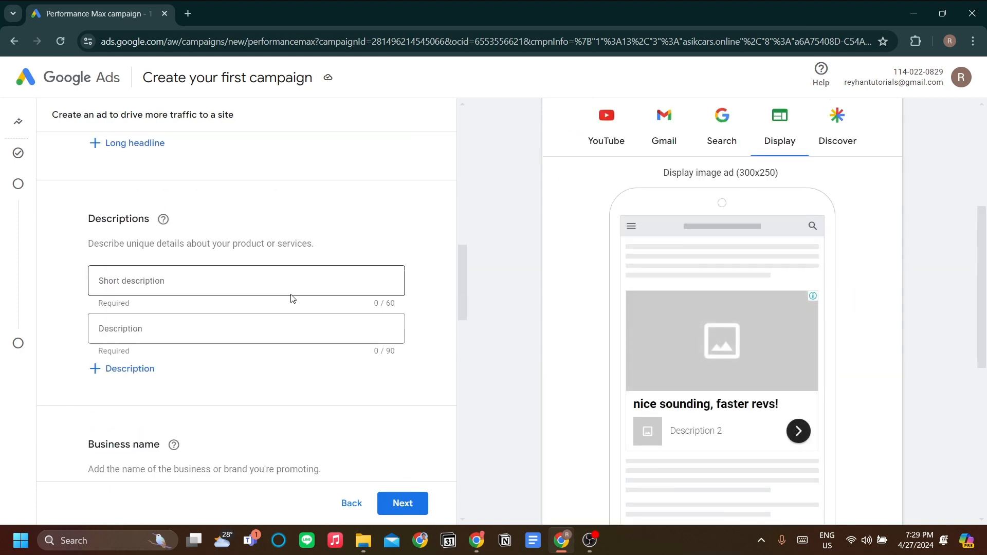
click(295, 281)
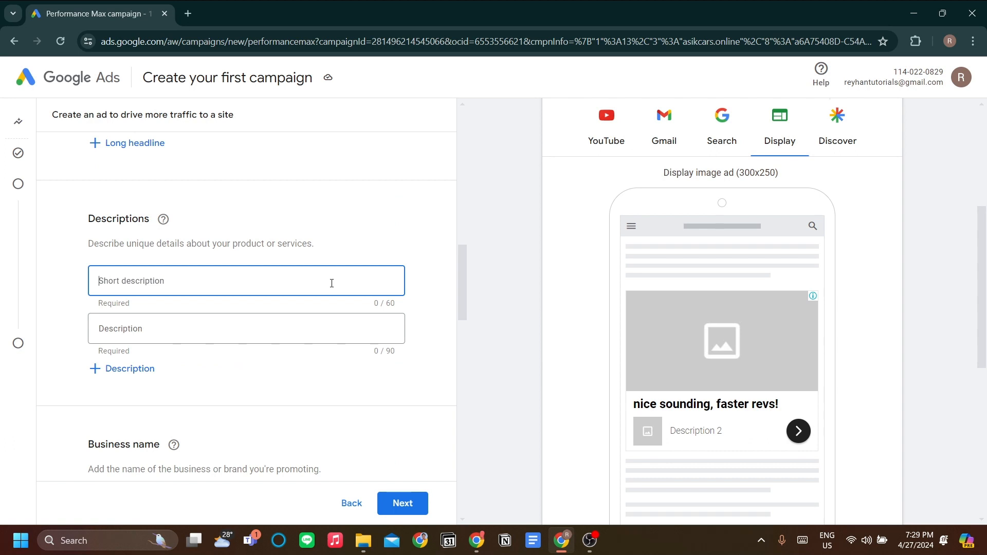
text(Buy our locally made an)
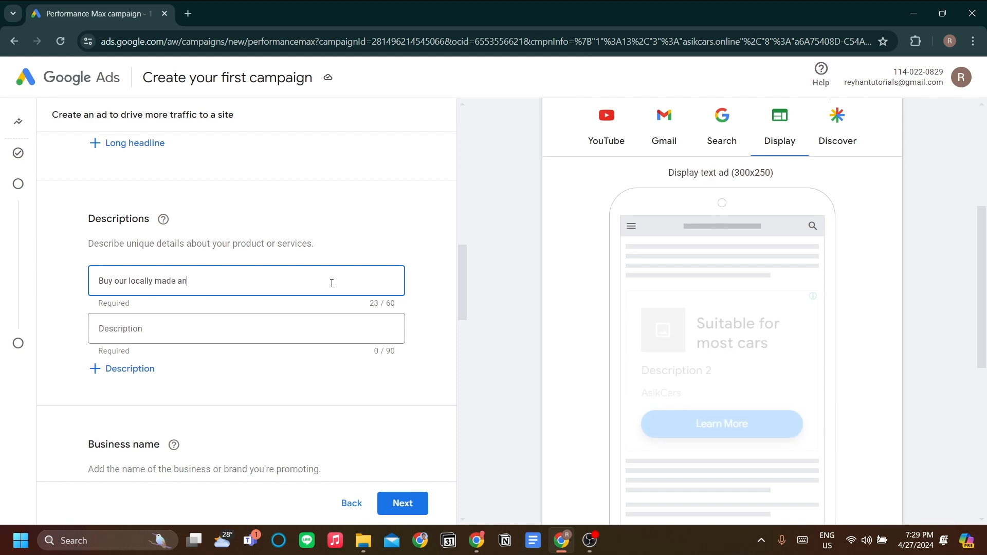
text(d engineeri)
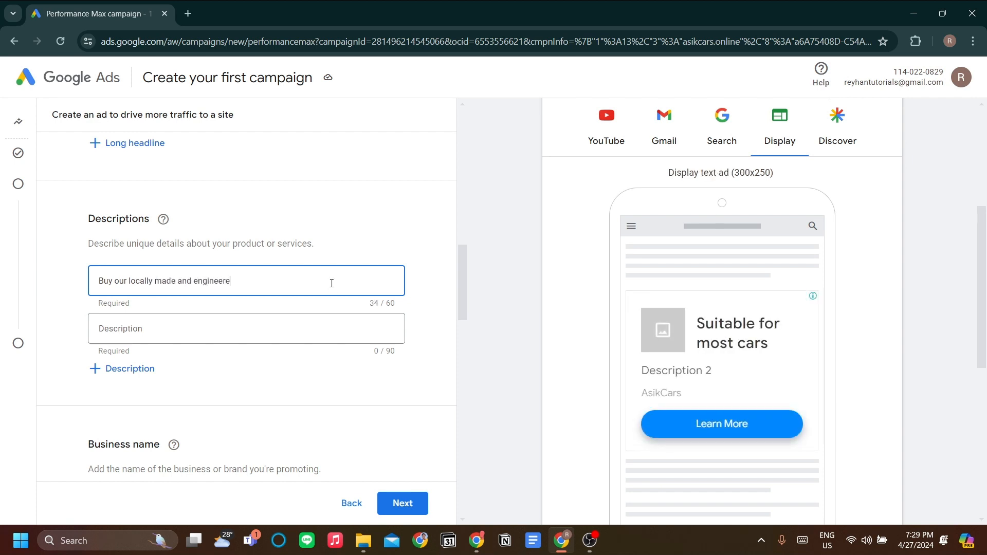
text(d exhaust upgrade)
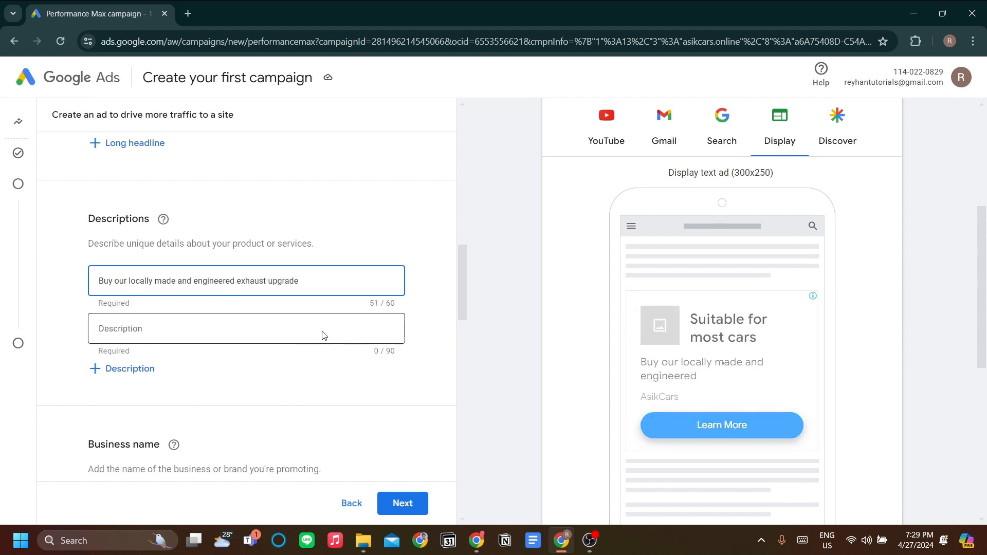
Fill in the second description with "includes exhaust system and free application charge"
click(340, 340)
text(includes)
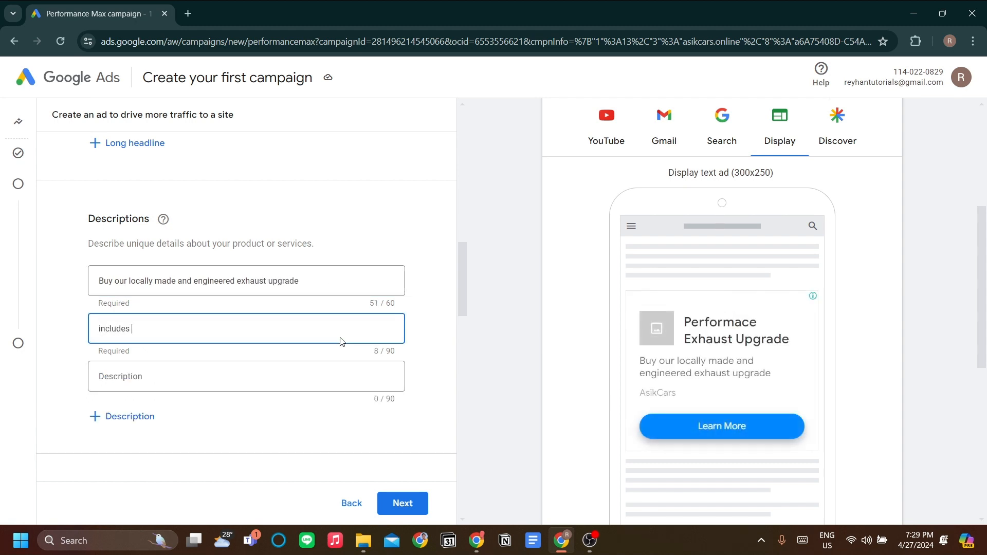
text( exha)
key(BackSpace)
text(exha)
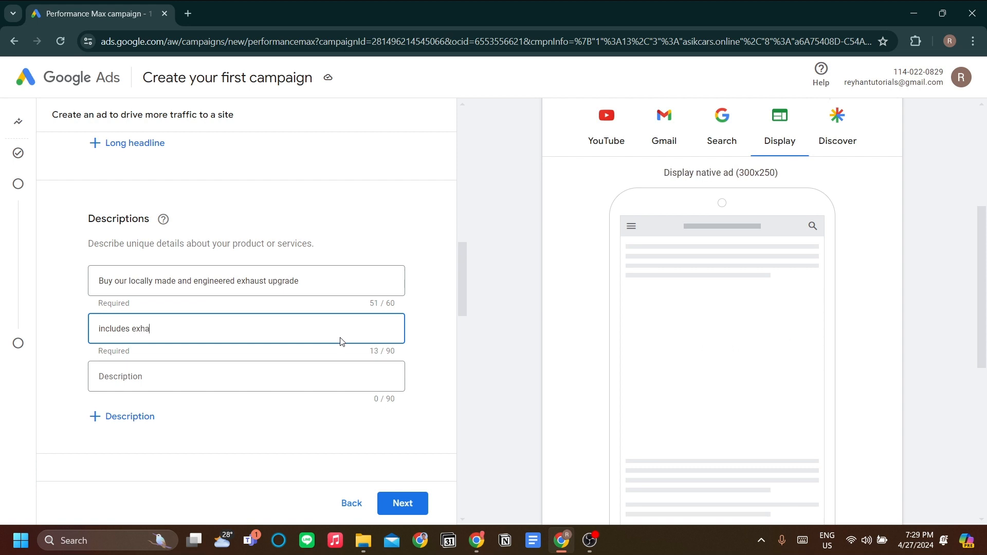
text(ust system and free applicatio)
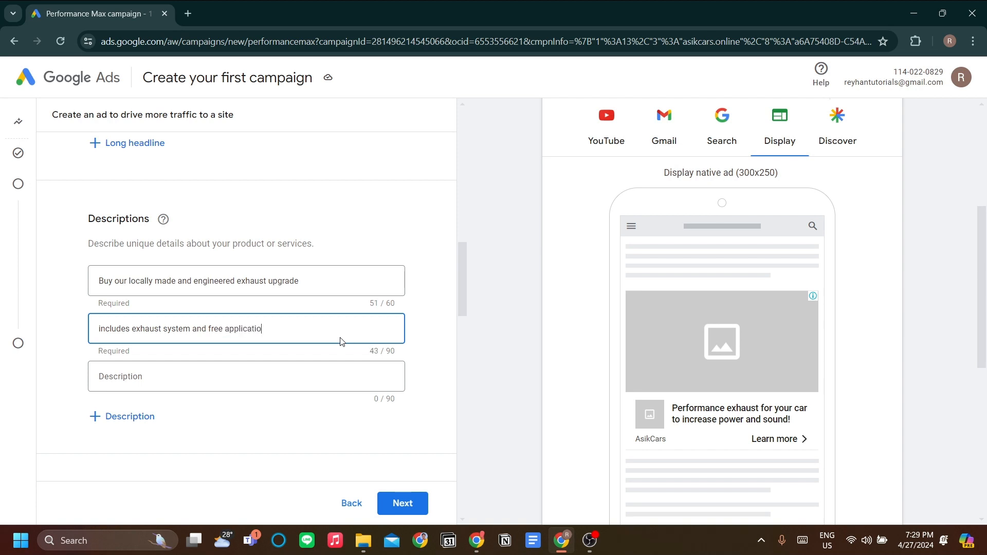
text(harge)
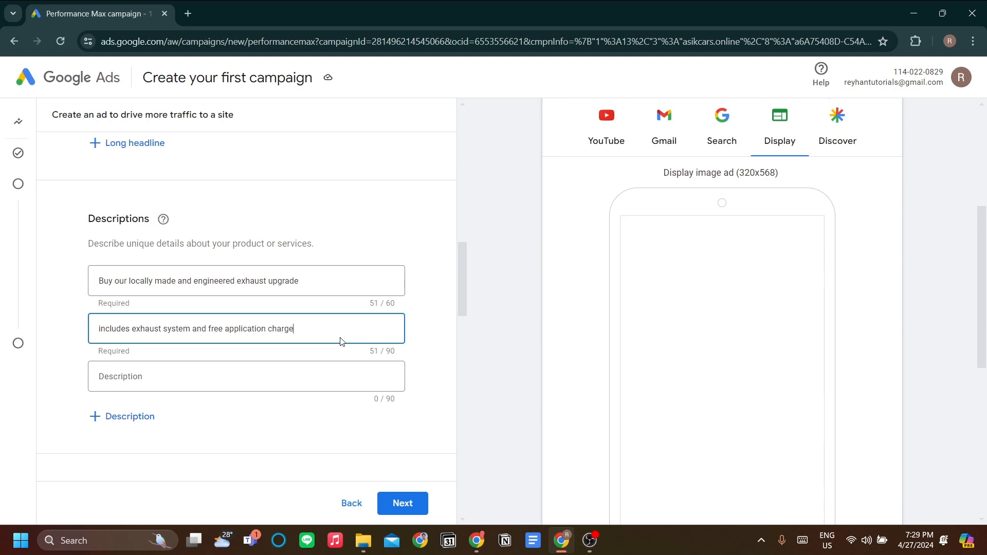
click(440, 337)
Check the Display ad preview, switch it to the Search ad, and look back over the ad's text fields from the final URL down
scroll(530, 348, down, 2)
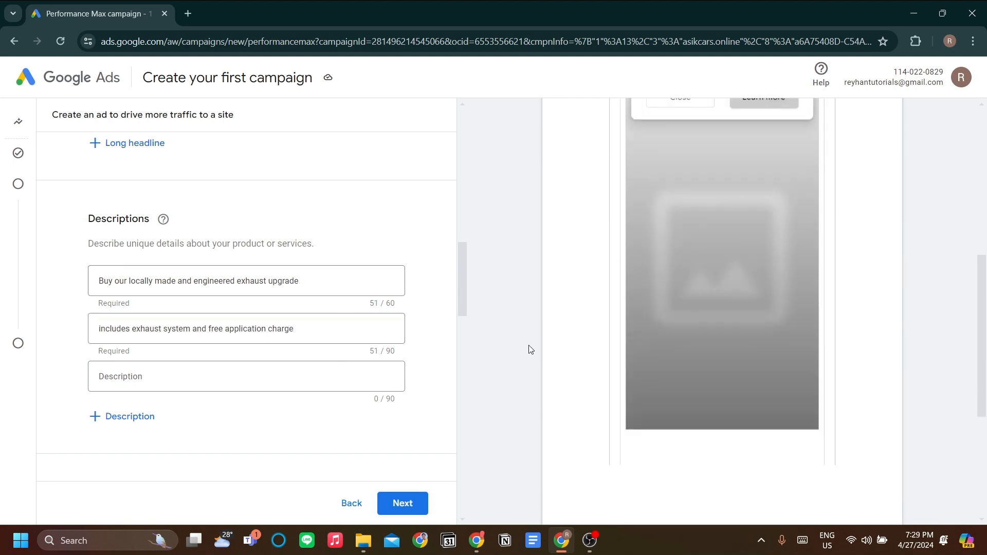
scroll(400, 356, down, 3)
scroll(396, 355, down, 3)
scroll(331, 344, up, 3)
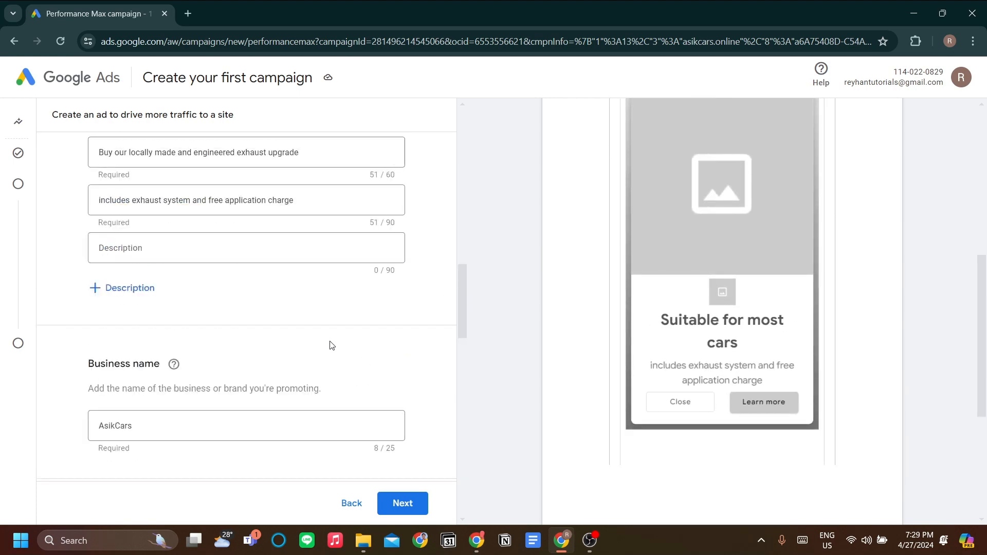
scroll(377, 357, down, 3)
scroll(377, 357, up, 4)
scroll(618, 328, up, 5)
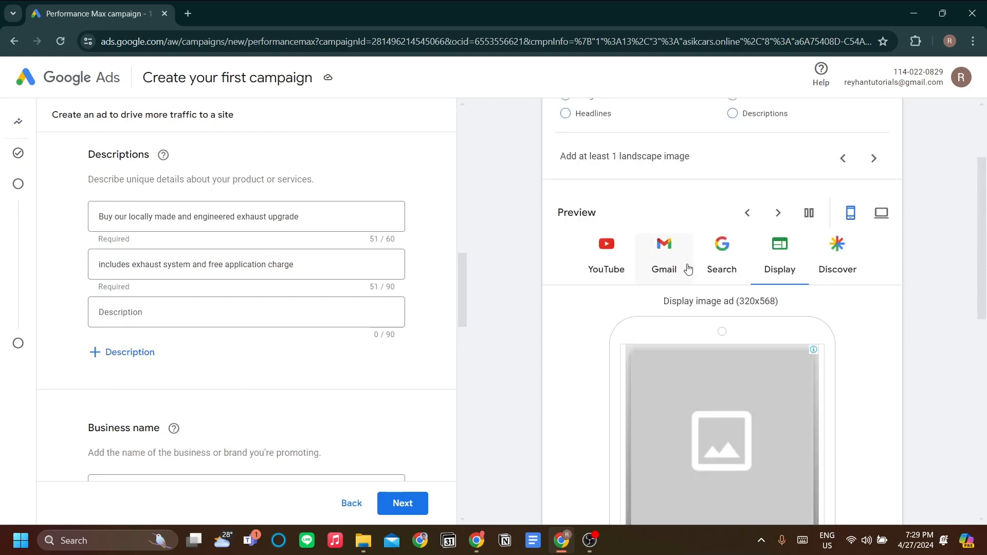
click(710, 260)
scroll(601, 276, up, 2)
scroll(418, 310, up, 1)
scroll(353, 309, up, 7)
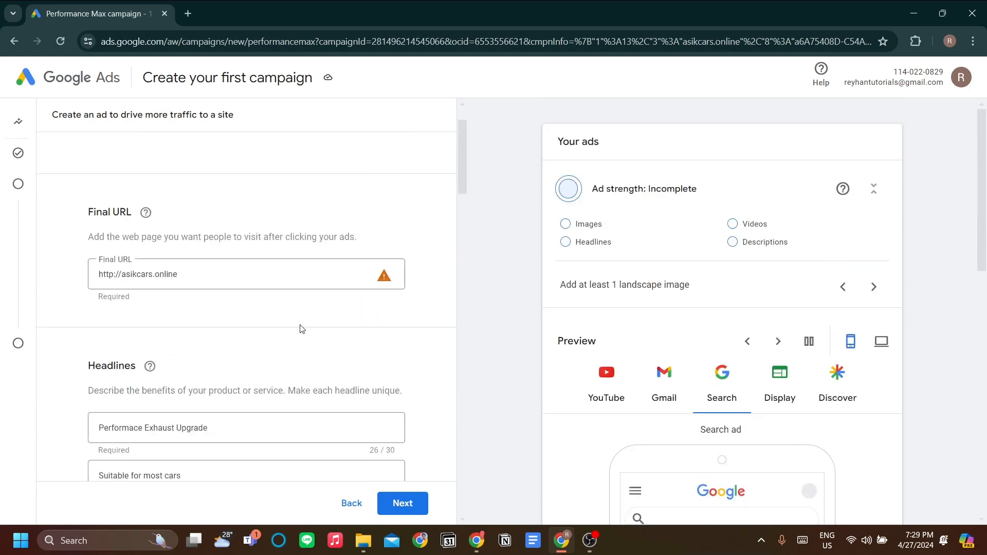
scroll(301, 328, down, 5)
scroll(281, 303, down, 5)
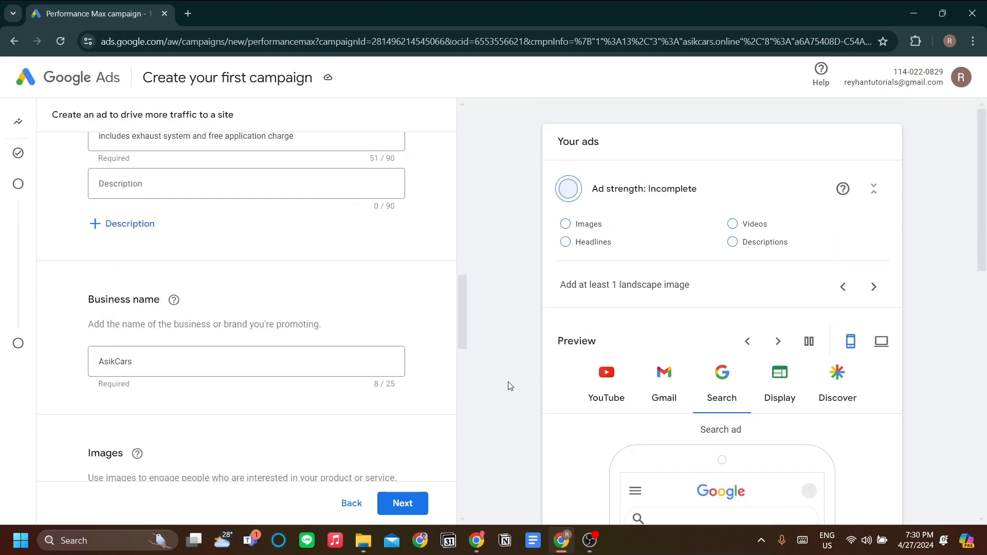
scroll(593, 370, down, 4)
Compare the ad previews for Display, Search, Gmail and YouTube, finishing on the Display image ad
click(780, 191)
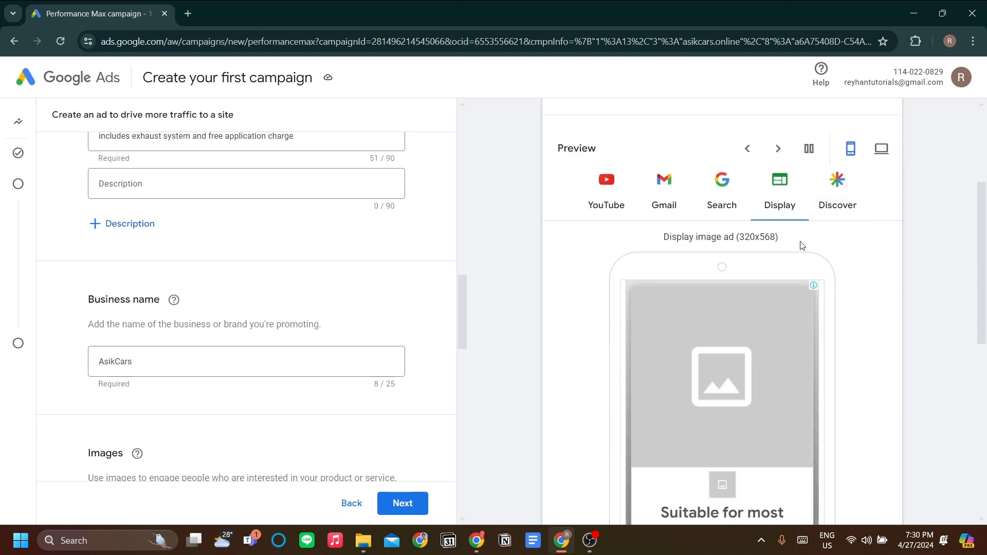
scroll(720, 308, down, 3)
scroll(715, 206, up, 3)
click(715, 206)
click(660, 188)
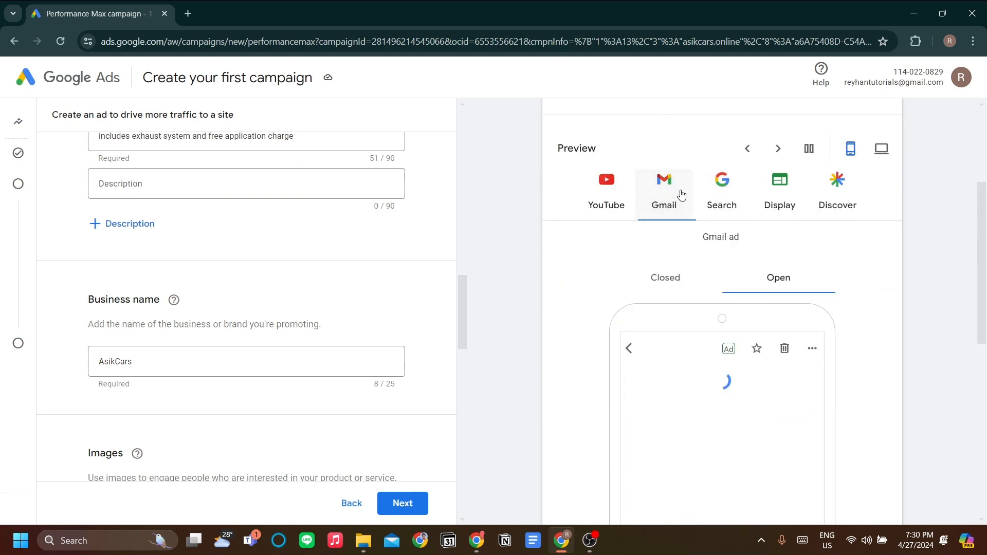
click(709, 192)
click(596, 180)
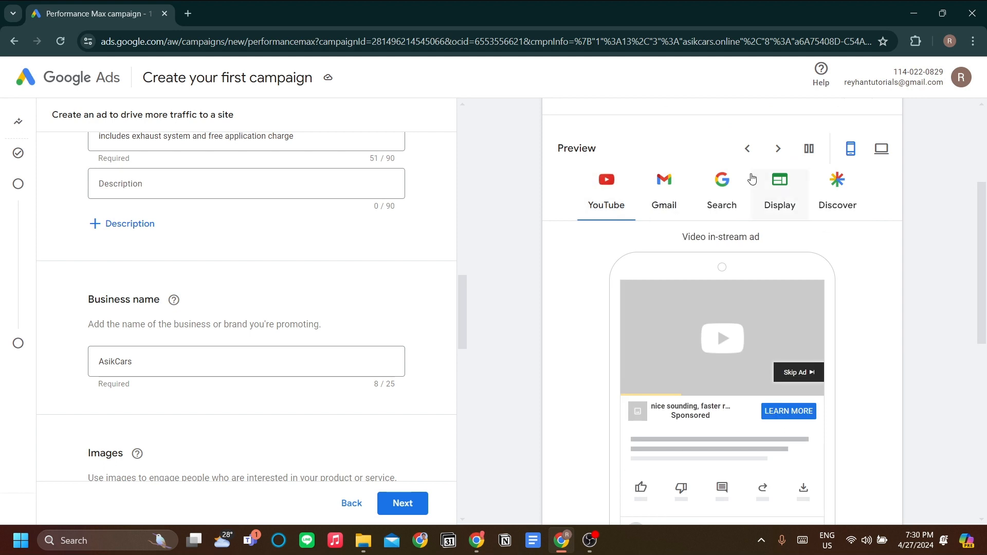
click(776, 203)
scroll(685, 320, down, 3)
scroll(686, 320, up, 3)
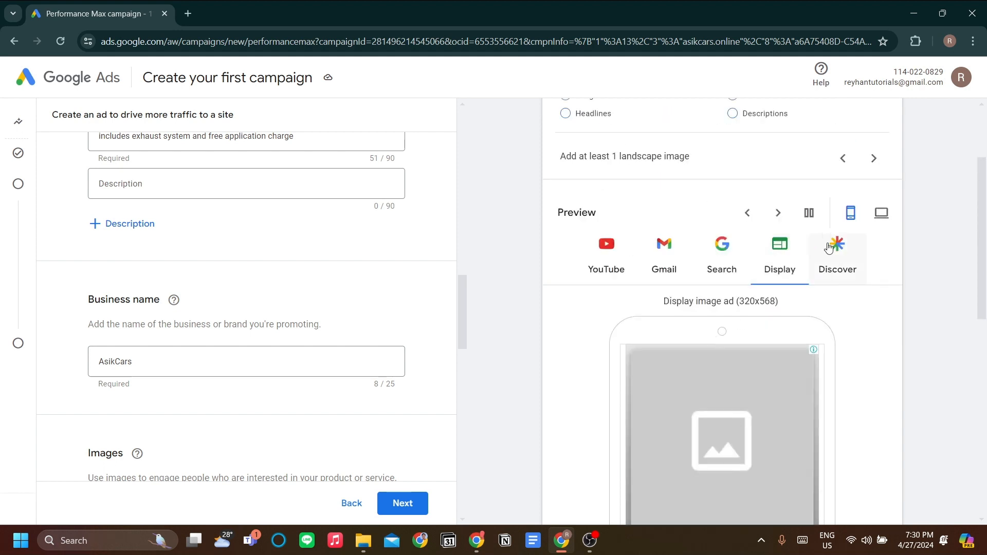
Look over the required image slots and the Display image ad, and switch the preview to the Search ad
scroll(407, 338, down, 2)
scroll(294, 286, down, 2)
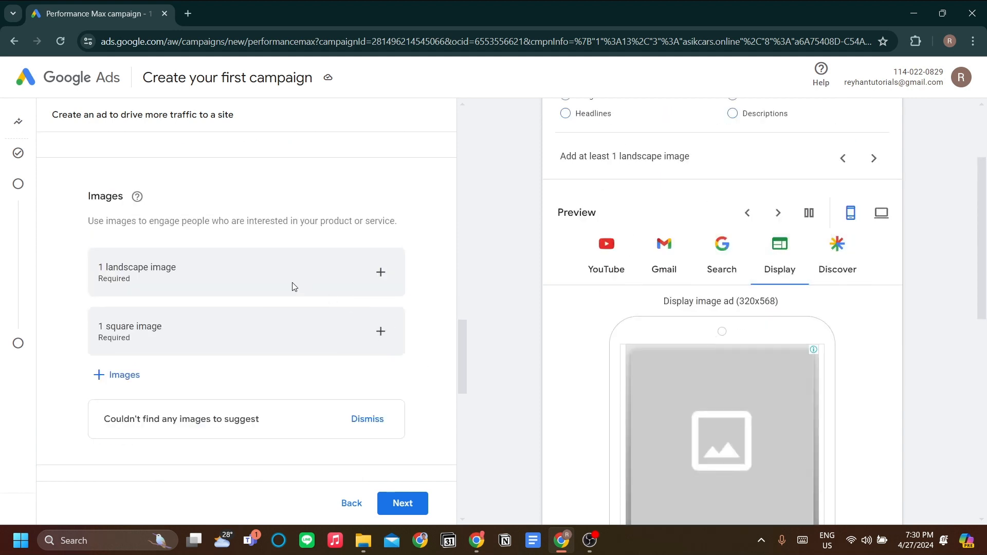
scroll(480, 299, down, 1)
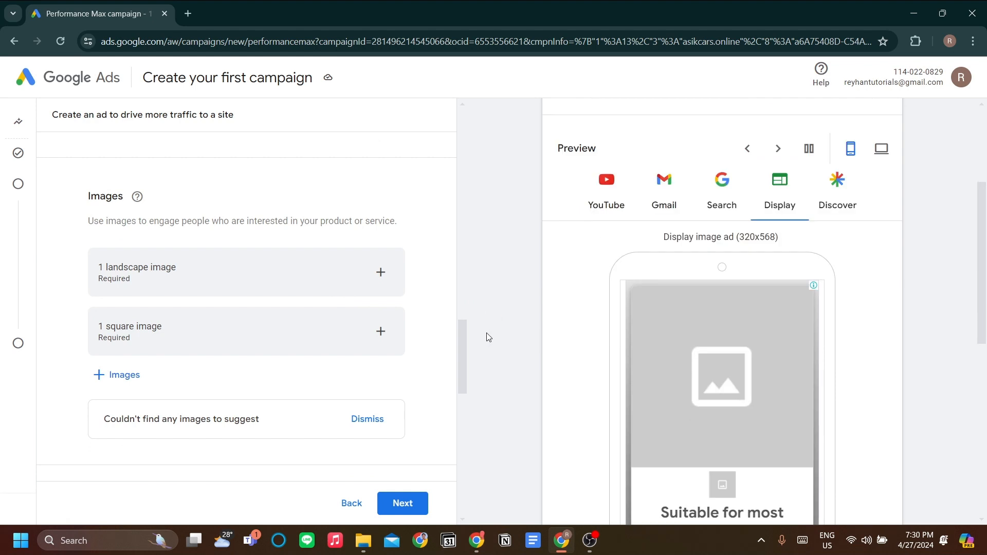
scroll(535, 345, down, 1)
scroll(566, 343, down, 4)
scroll(643, 341, up, 3)
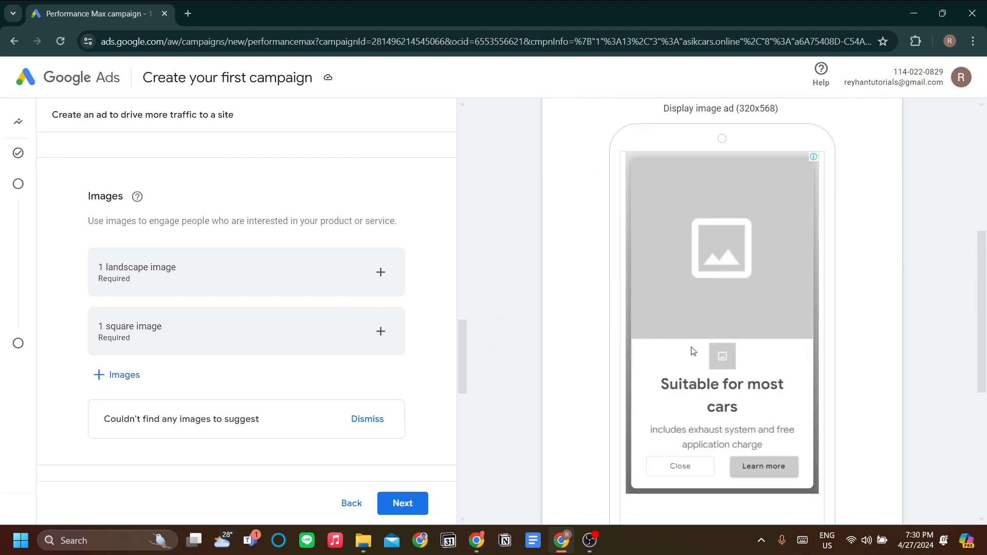
scroll(564, 312, up, 3)
click(717, 264)
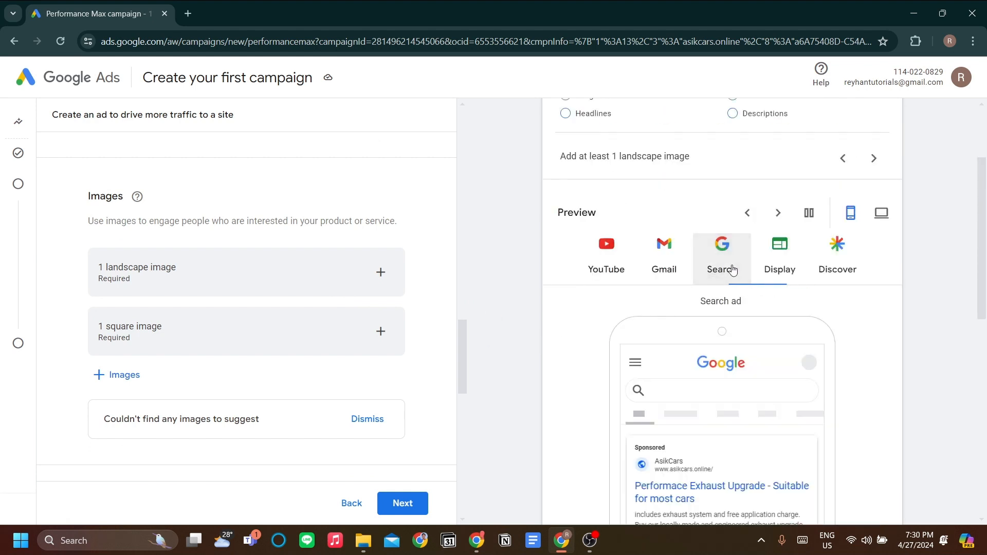
scroll(731, 338, down, 3)
Review the entered descriptions and the business name, and continue to the landscape and square image requirements
scroll(458, 300, up, 12)
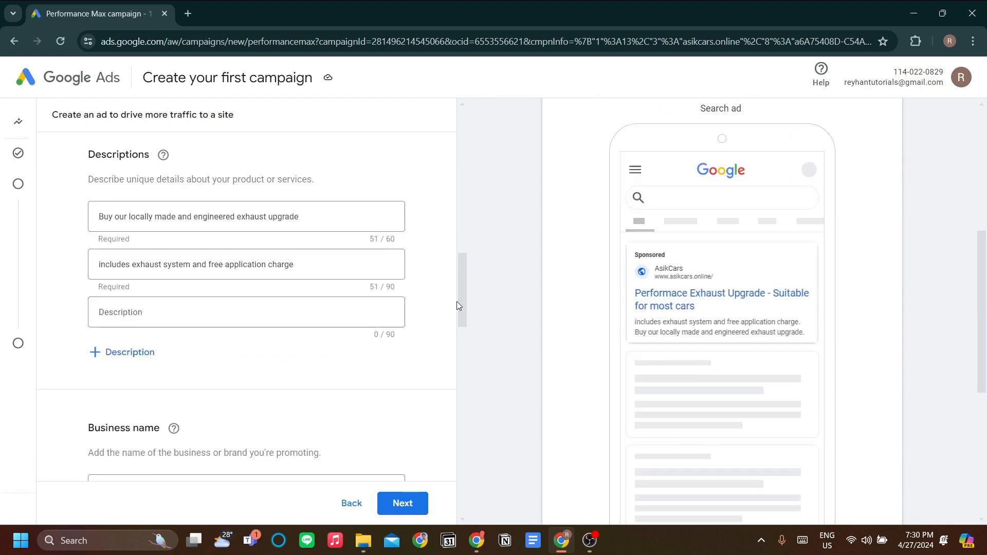
scroll(354, 307, up, 4)
scroll(369, 257, down, 10)
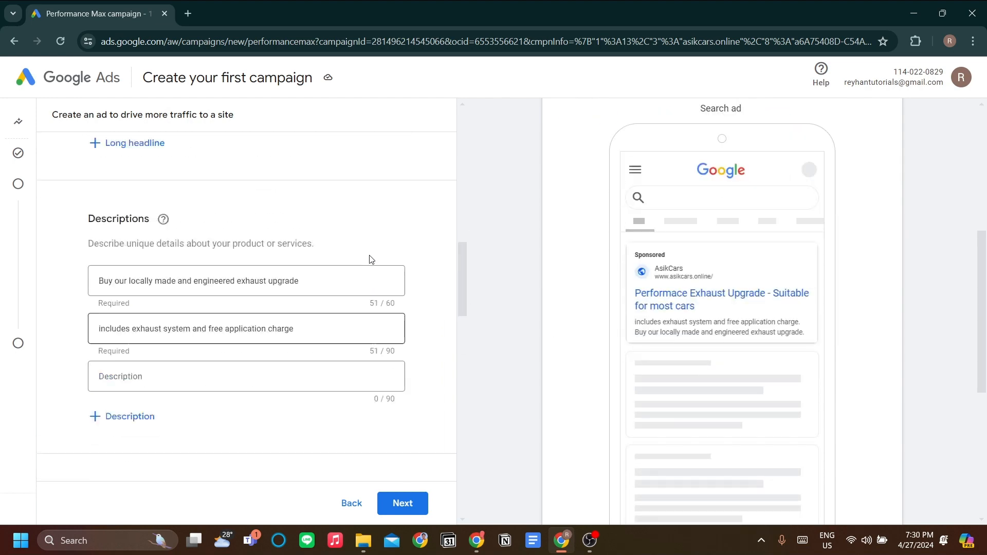
scroll(373, 264, down, 4)
scroll(392, 281, up, 3)
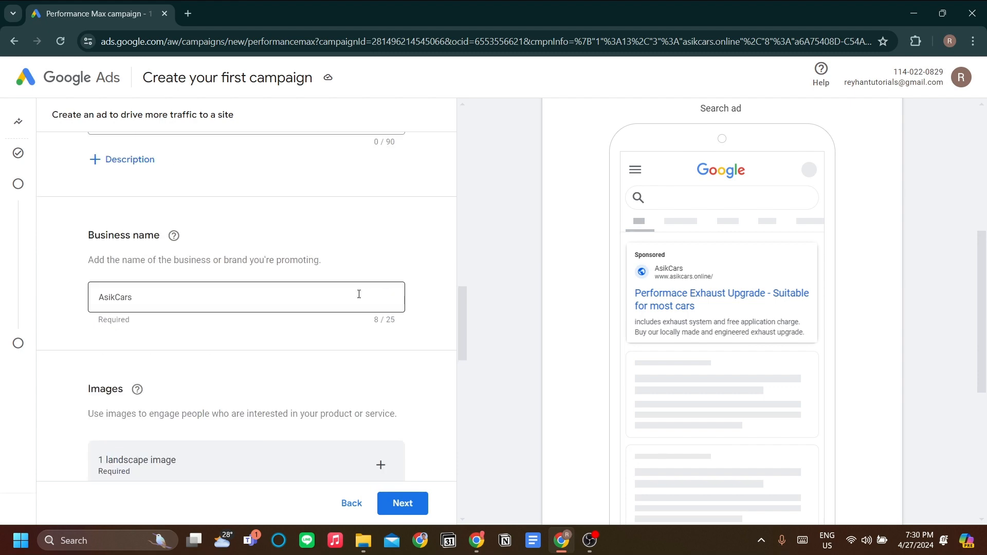
scroll(295, 263, down, 1)
click(310, 232)
click(337, 289)
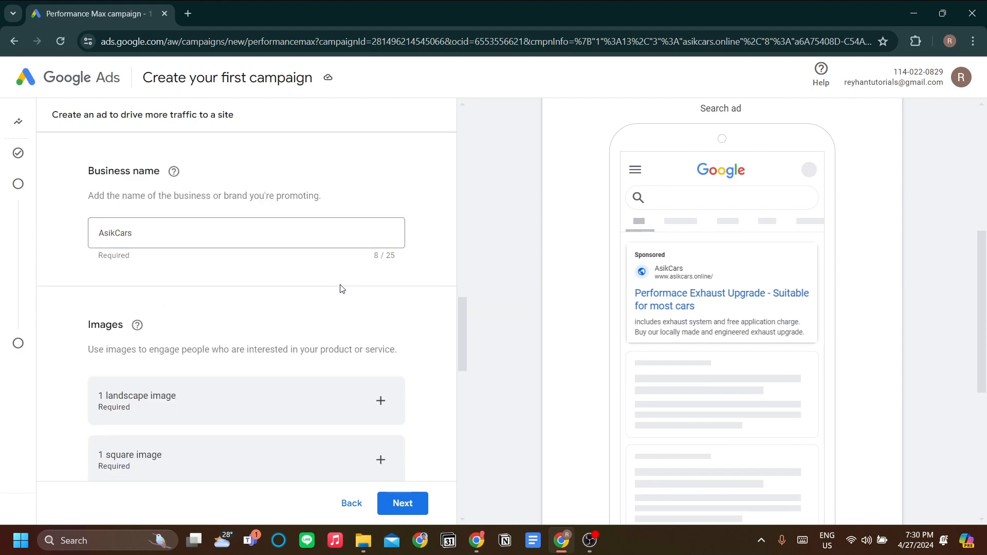
scroll(343, 286, down, 3)
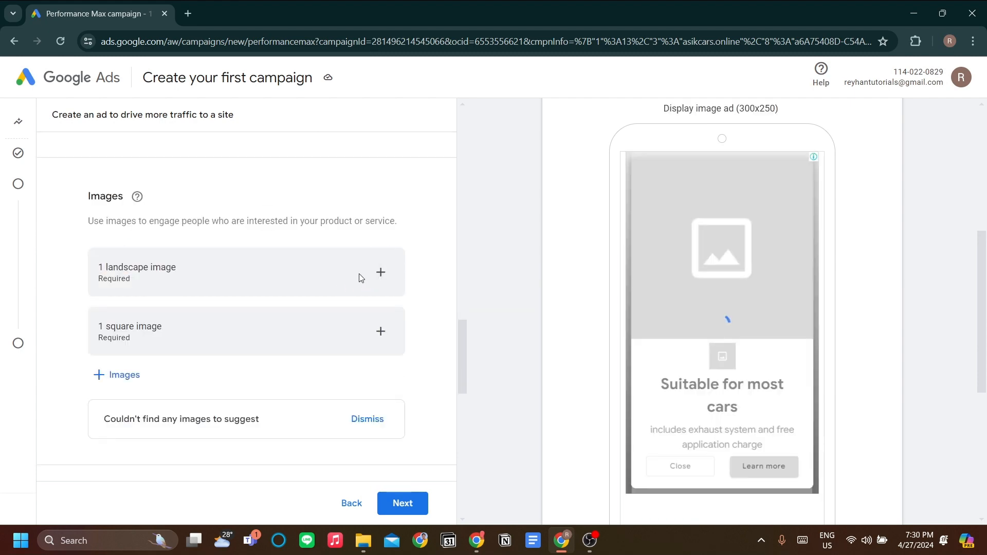
Search the free stock images for "exhaust" and save the first silver muffler image, in its three cropped ratios, as the ad's images
click(379, 272)
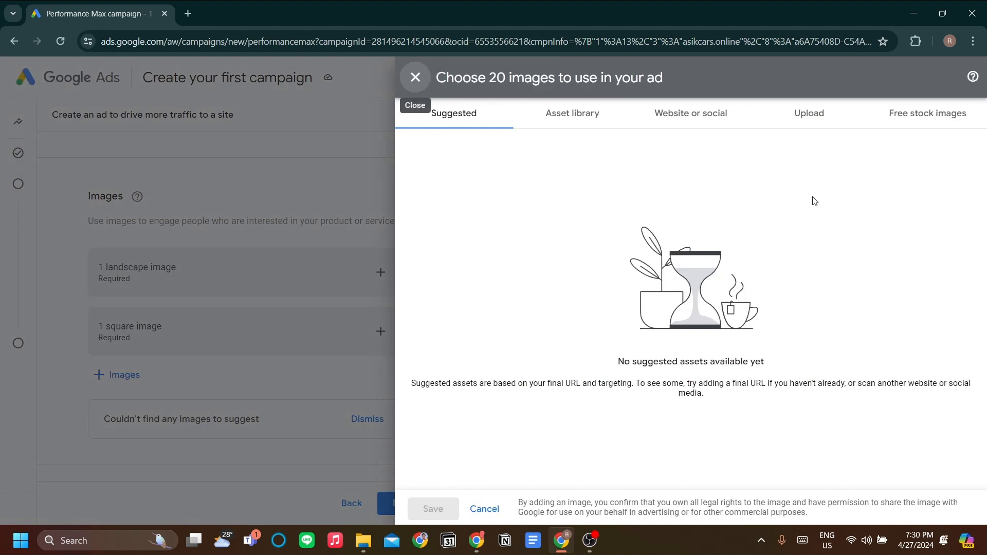
click(912, 128)
click(580, 217)
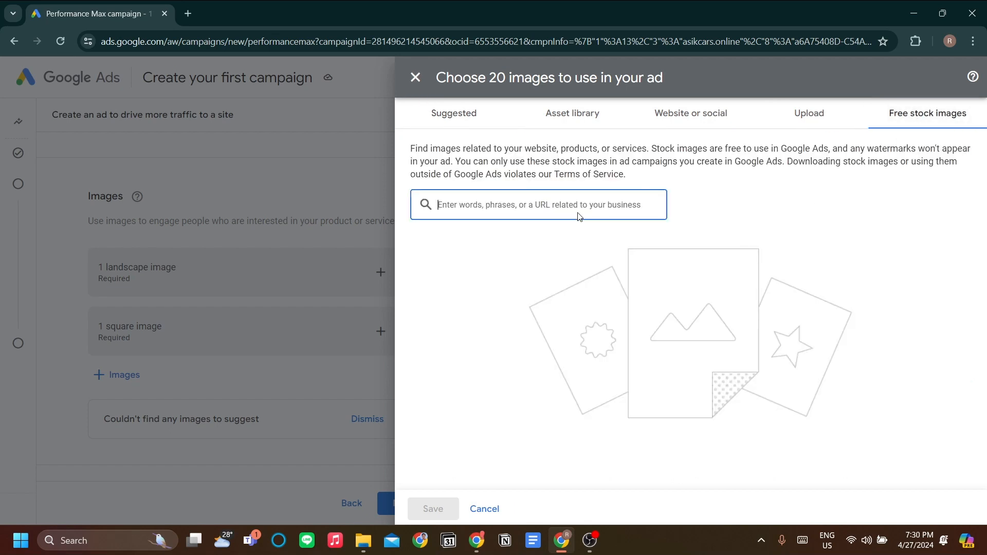
text(exhaust)
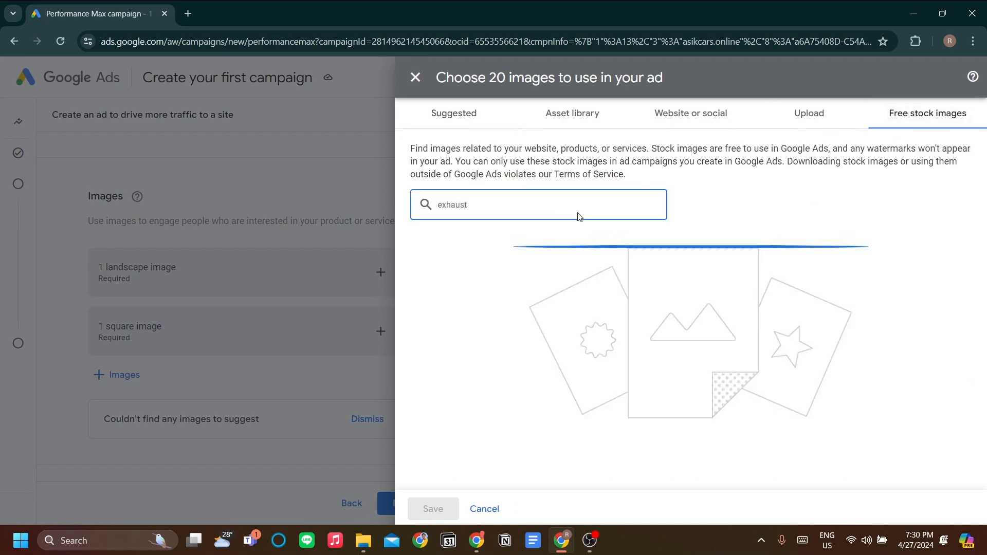
click(424, 263)
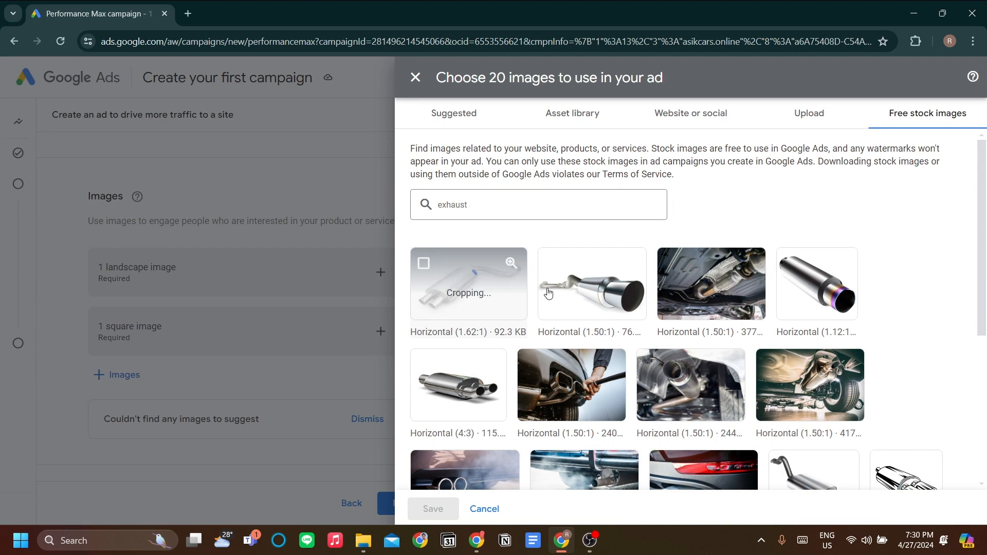
scroll(745, 337, down, 3)
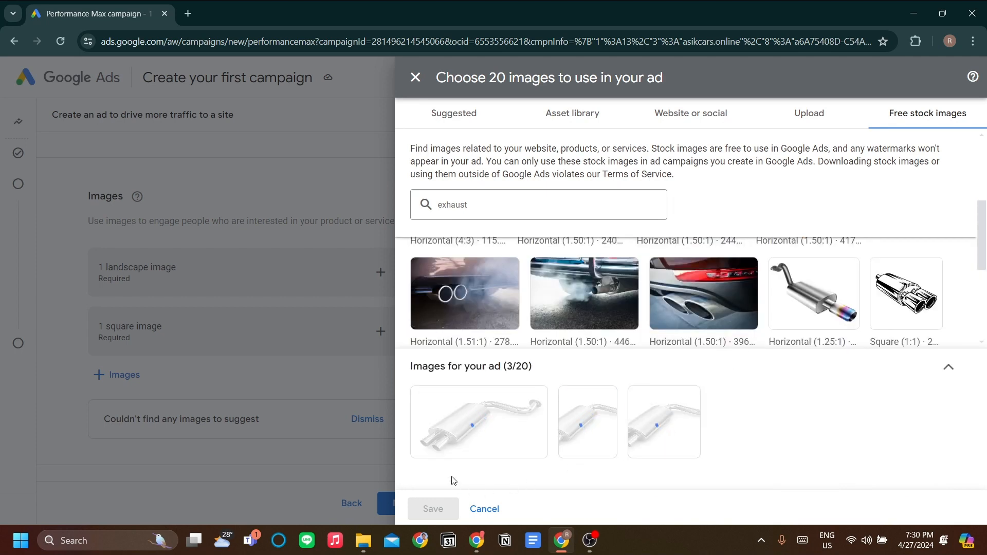
scroll(535, 324, up, 3)
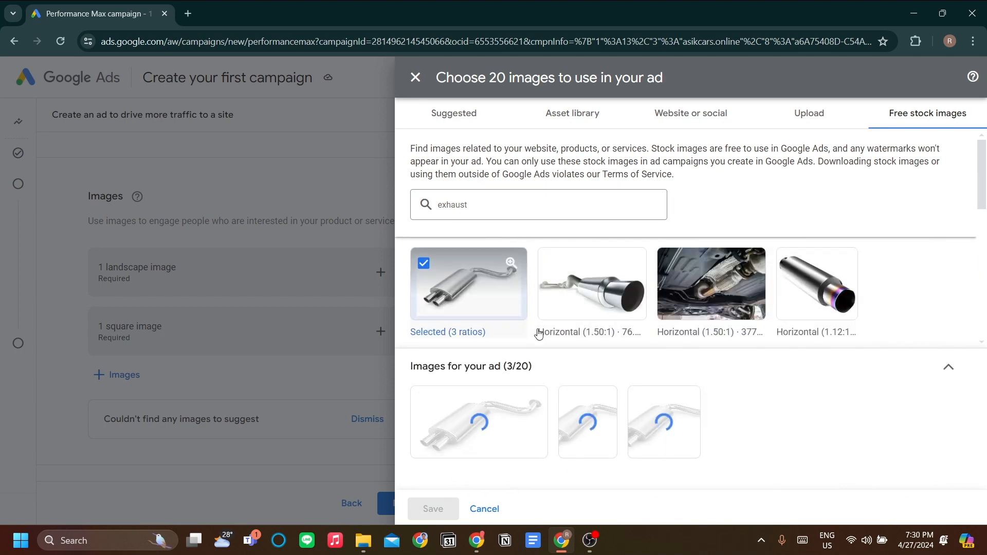
click(434, 508)
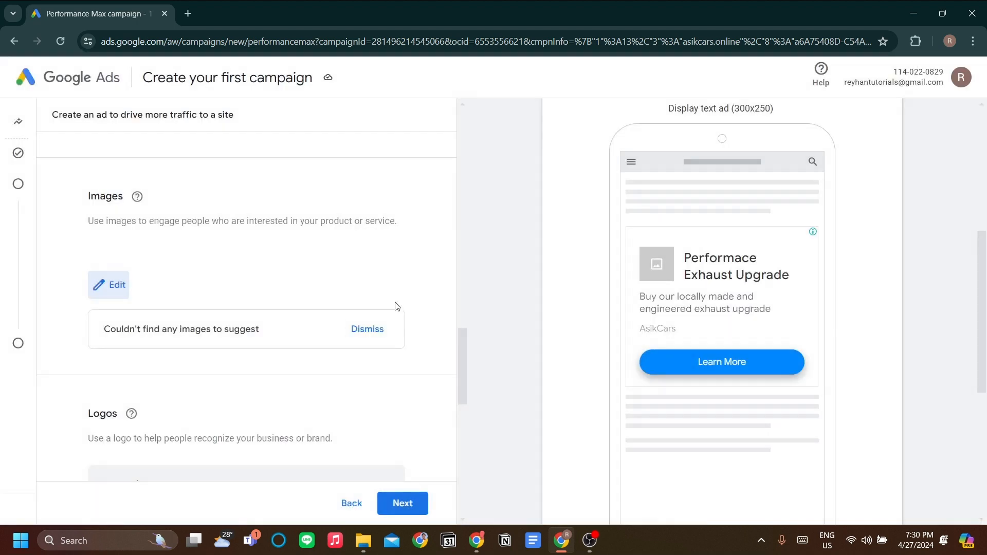
Add the exhaust stock image from the asset library as the ad's required square logo
scroll(211, 381, down, 3)
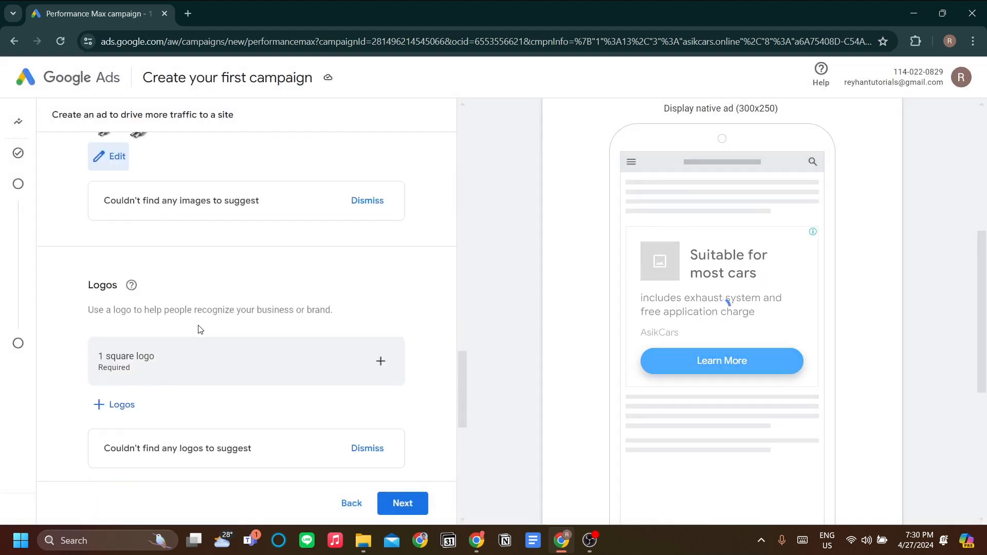
scroll(319, 334, down, 1)
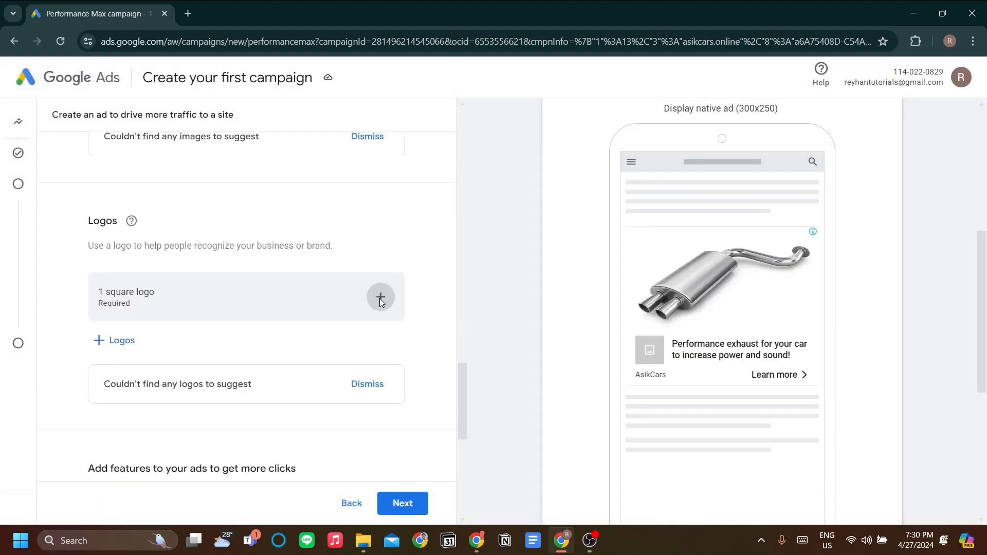
click(381, 297)
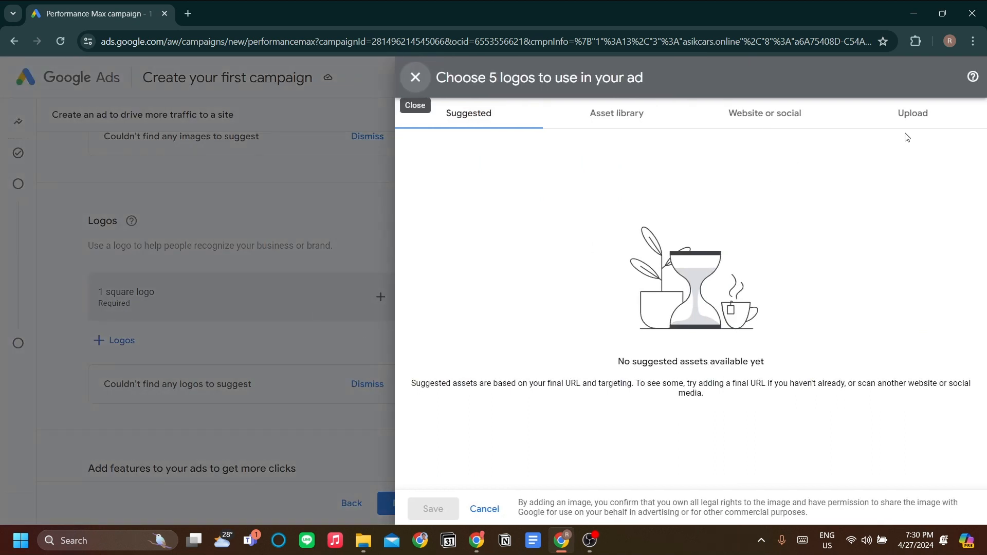
click(907, 118)
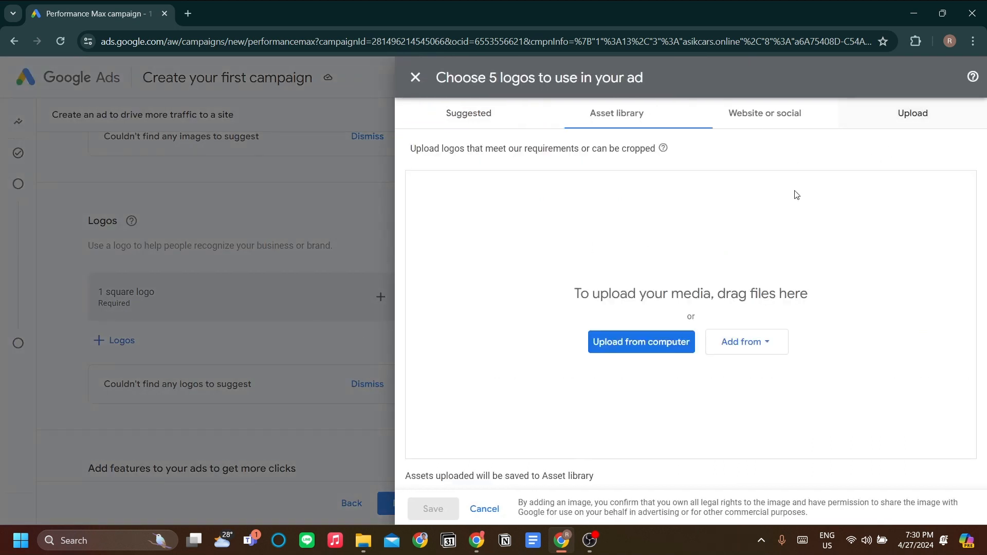
click(640, 117)
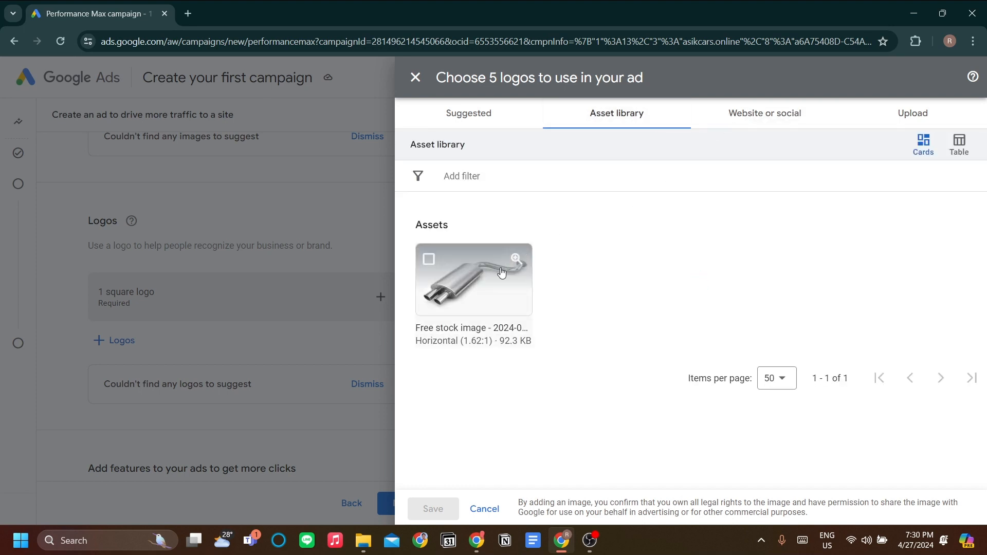
click(502, 272)
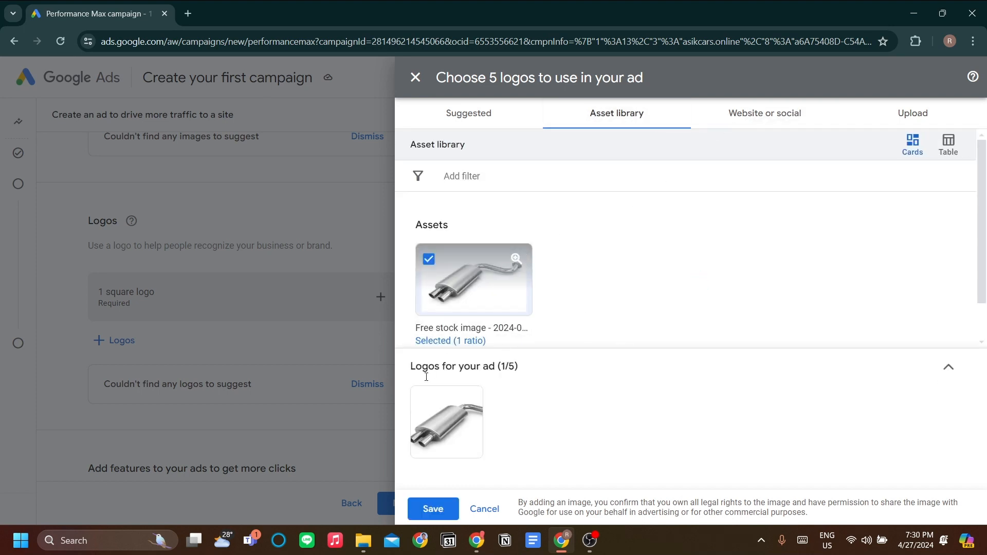
click(433, 509)
Review the images, logo and optional video, sitelink and call-to-action features, and continue to the bid strategy
scroll(245, 291, up, 2)
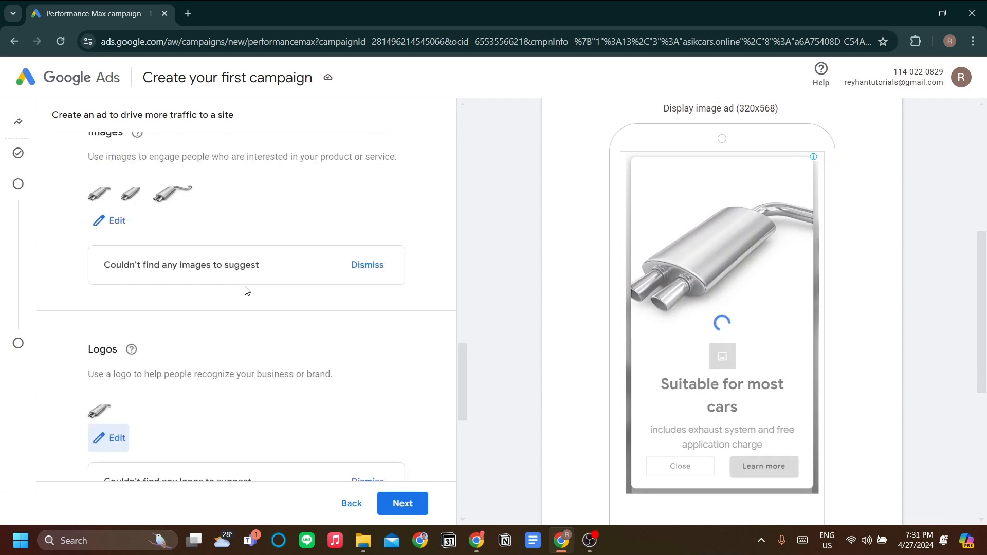
scroll(147, 335, down, 1)
scroll(195, 257, up, 1)
scroll(207, 268, down, 3)
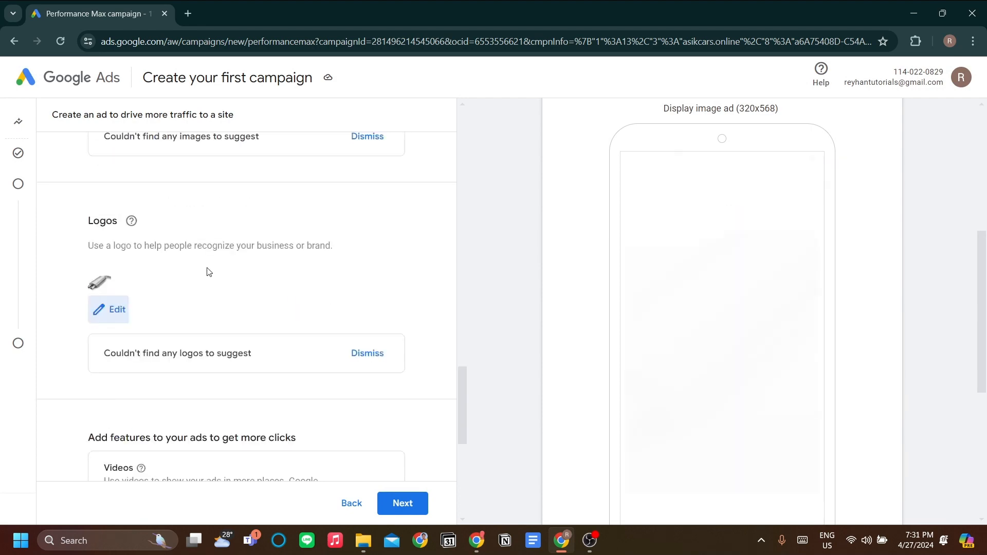
scroll(225, 274, down, 5)
scroll(296, 270, up, 2)
scroll(297, 270, down, 3)
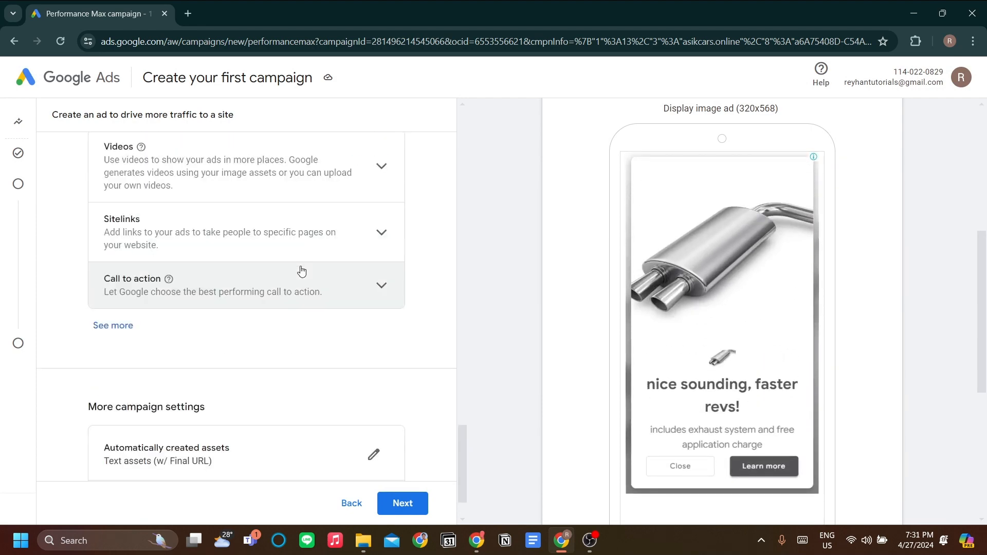
scroll(303, 271, up, 1)
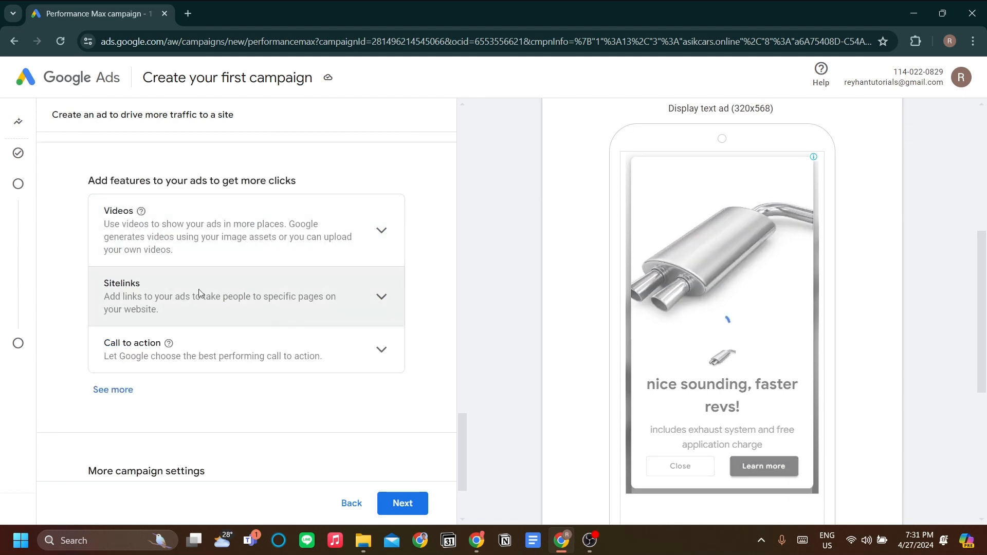
scroll(319, 356, down, 3)
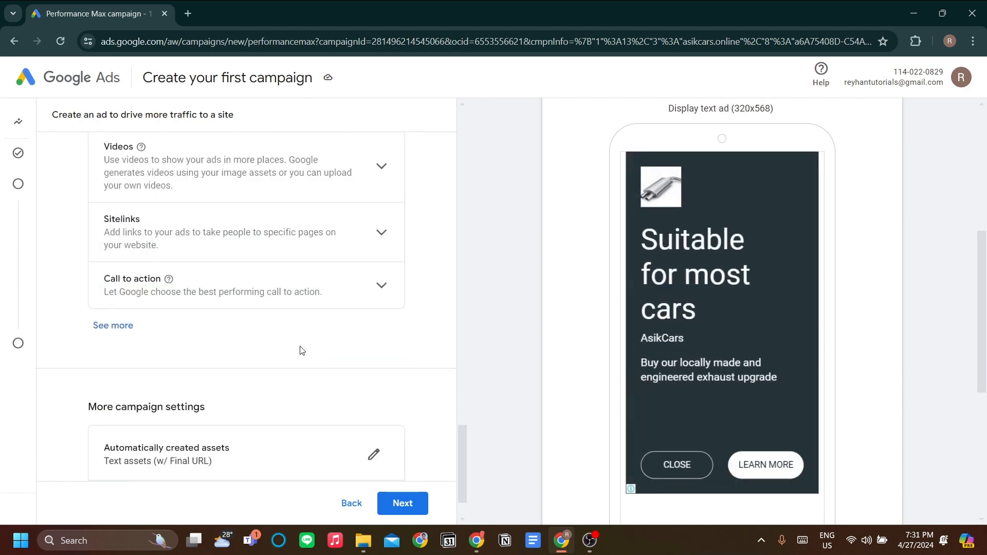
click(404, 502)
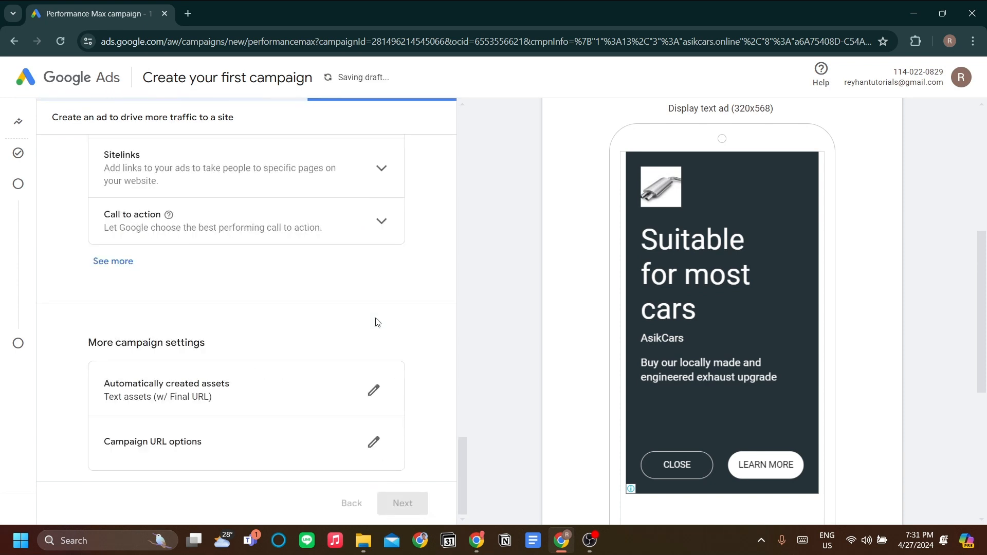
scroll(376, 323, up, 3)
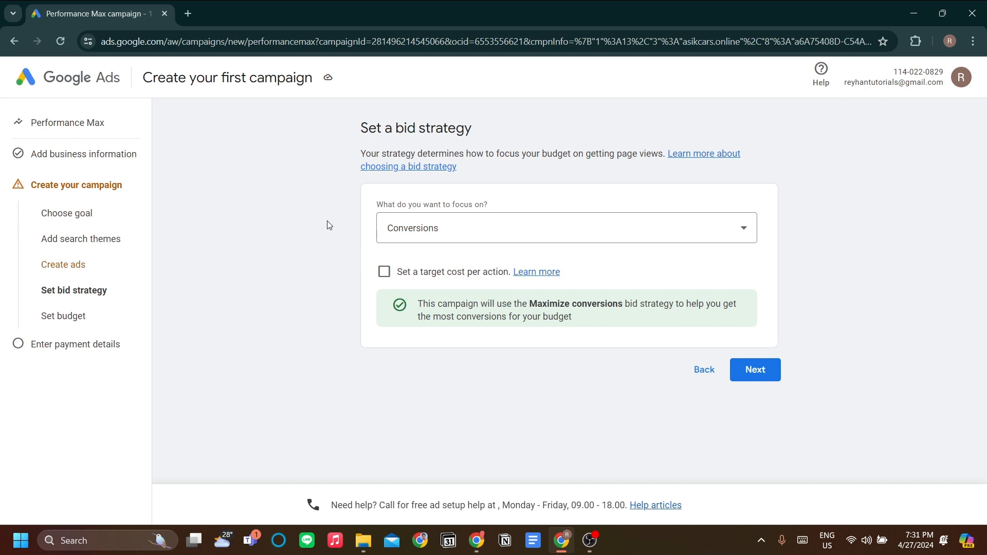
Set the bid strategy to focus on Conversion value without a target return on ad spend, and continue to the budget
click(463, 238)
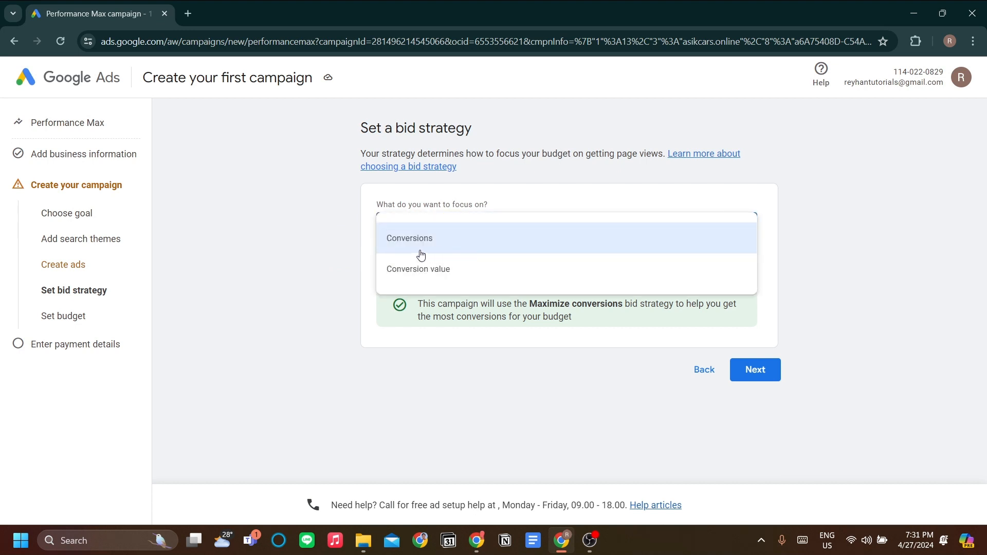
click(356, 232)
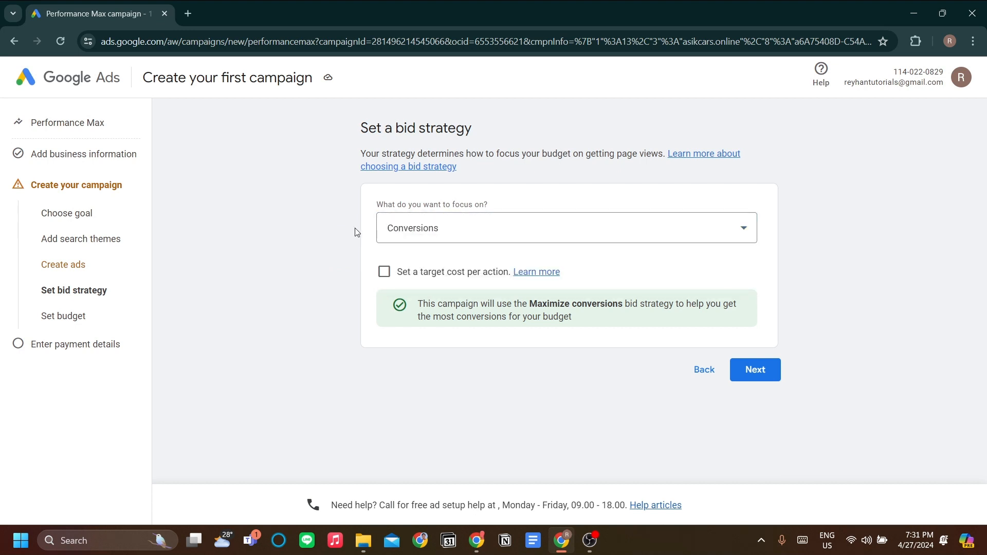
click(483, 240)
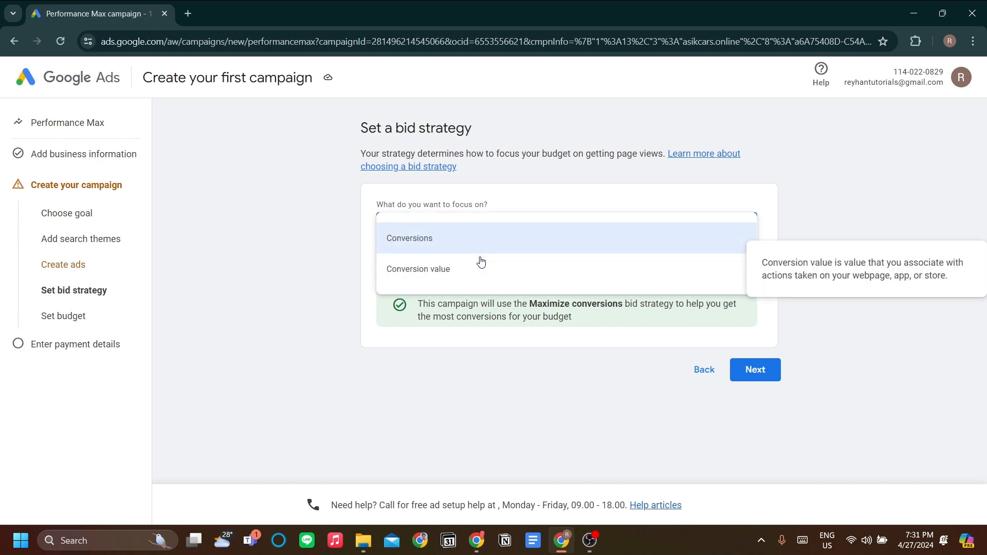
mouse_move(481, 270)
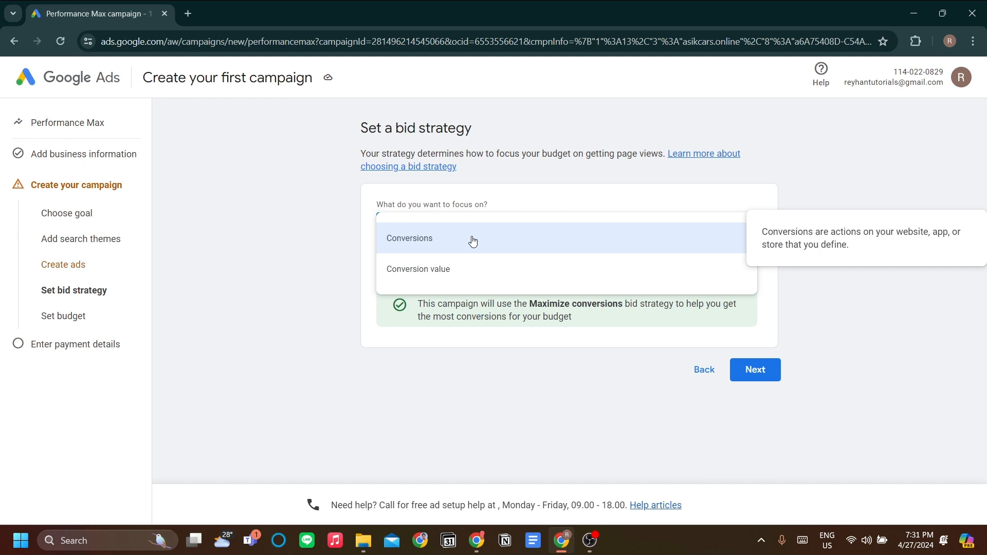
click(462, 278)
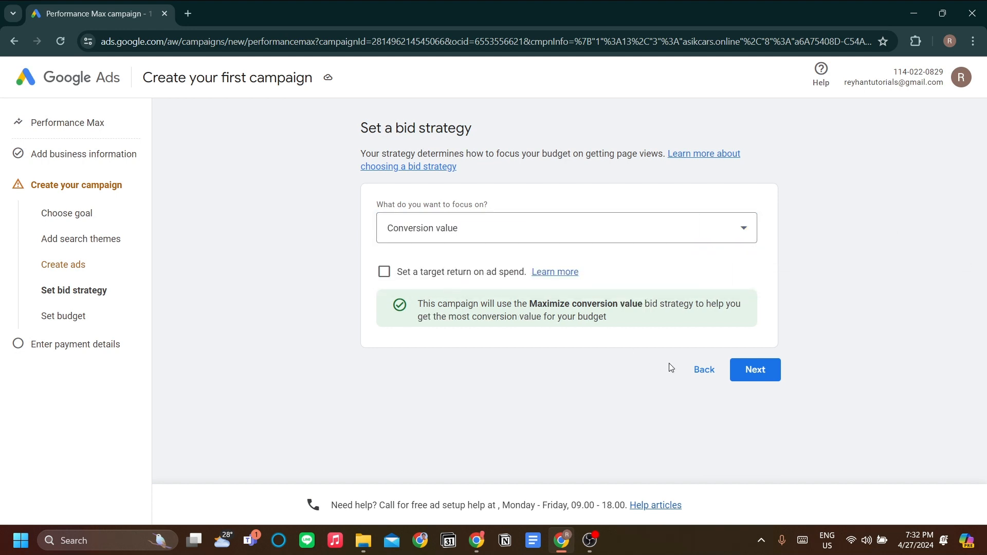
click(747, 379)
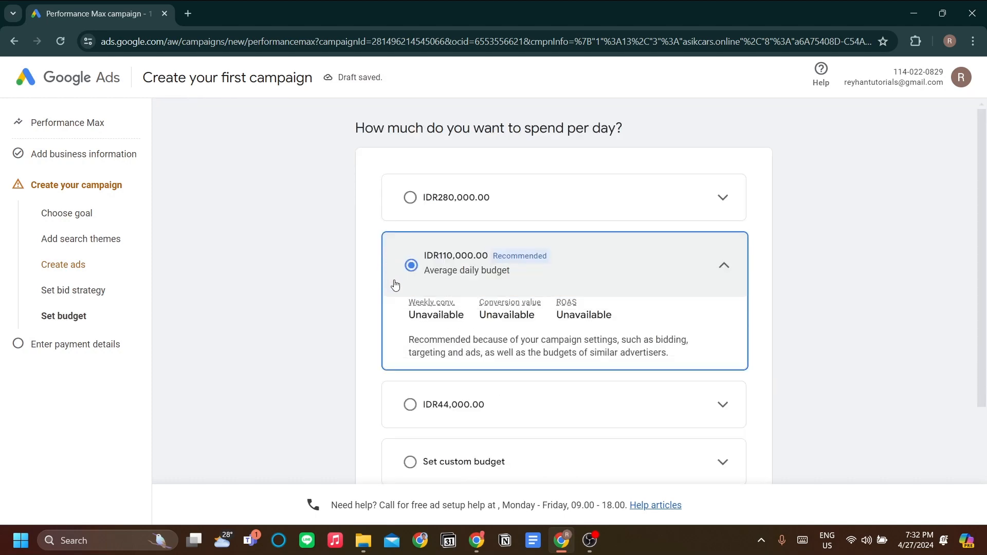
Compare the daily budget options, keep the recommended IDR110,000.00 average daily budget, and continue to the payment details
scroll(395, 284, down, 3)
scroll(441, 320, up, 3)
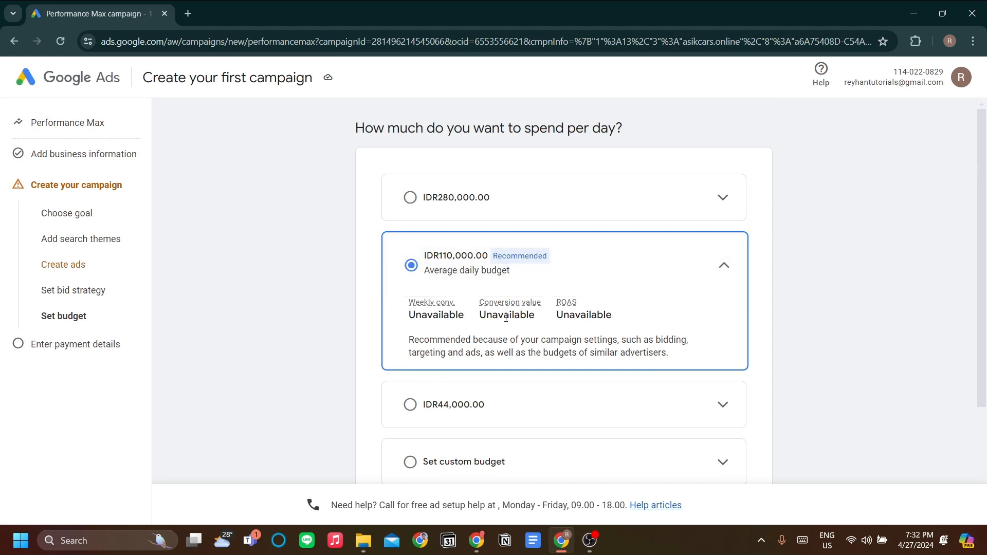
scroll(491, 328, down, 3)
scroll(488, 327, up, 3)
scroll(463, 312, down, 3)
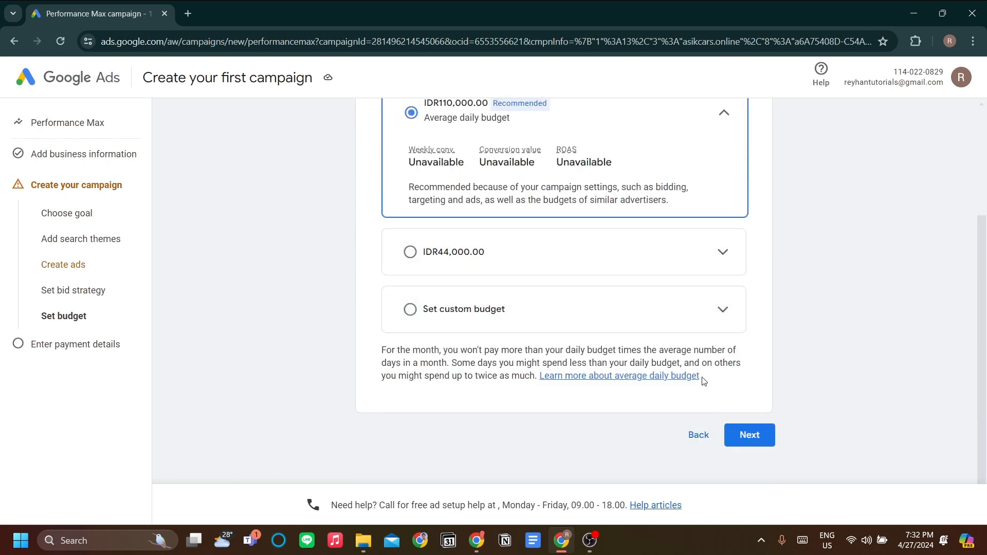
scroll(702, 378, up, 3)
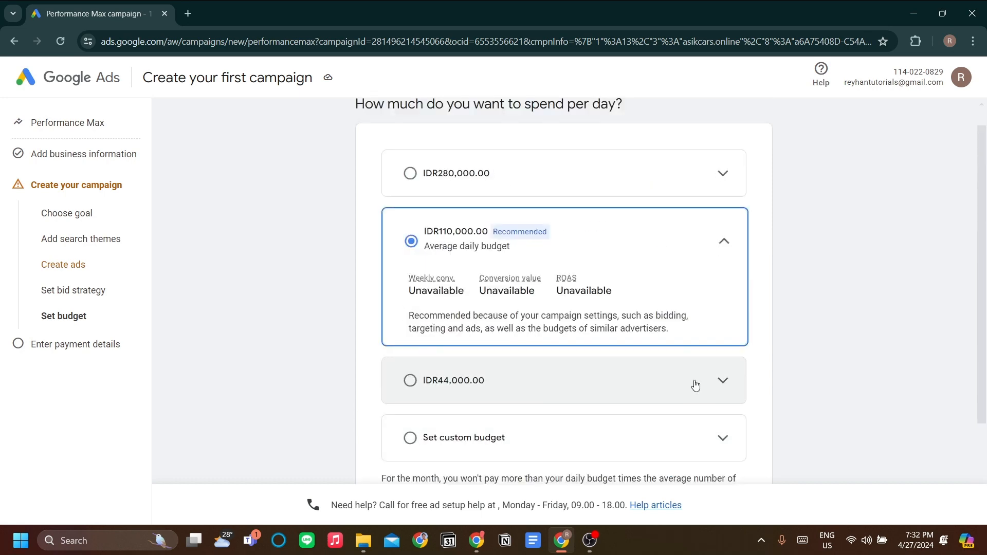
scroll(694, 383, down, 3)
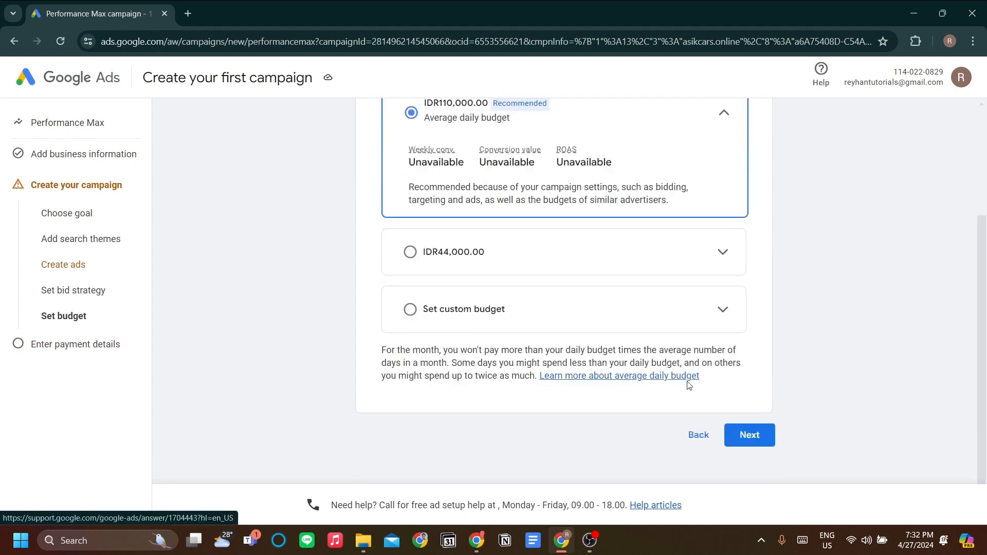
click(747, 437)
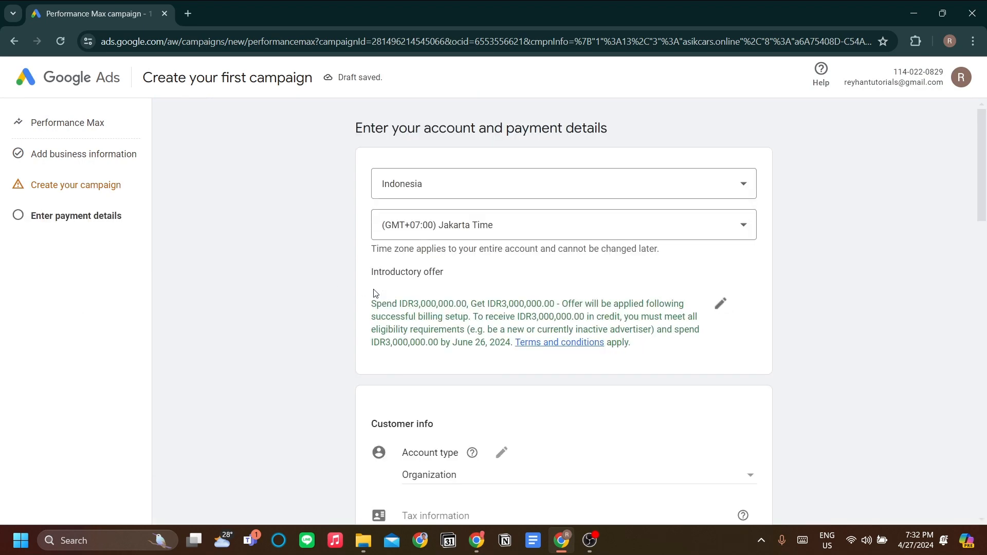
Examine the account and payment details form, from the customer info and payment method to the terms and contact preferences
scroll(426, 309, down, 5)
scroll(427, 309, up, 5)
scroll(439, 241, down, 8)
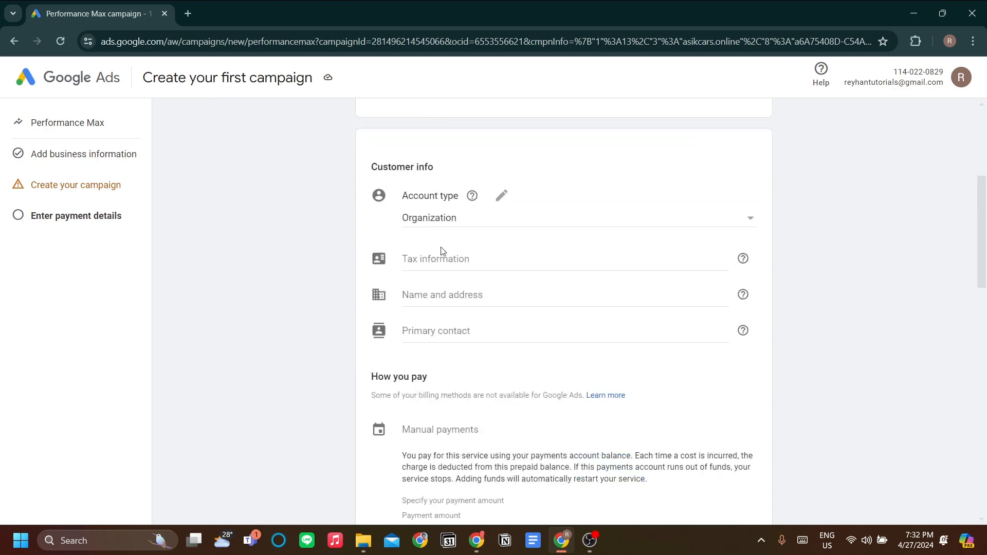
scroll(497, 280, down, 12)
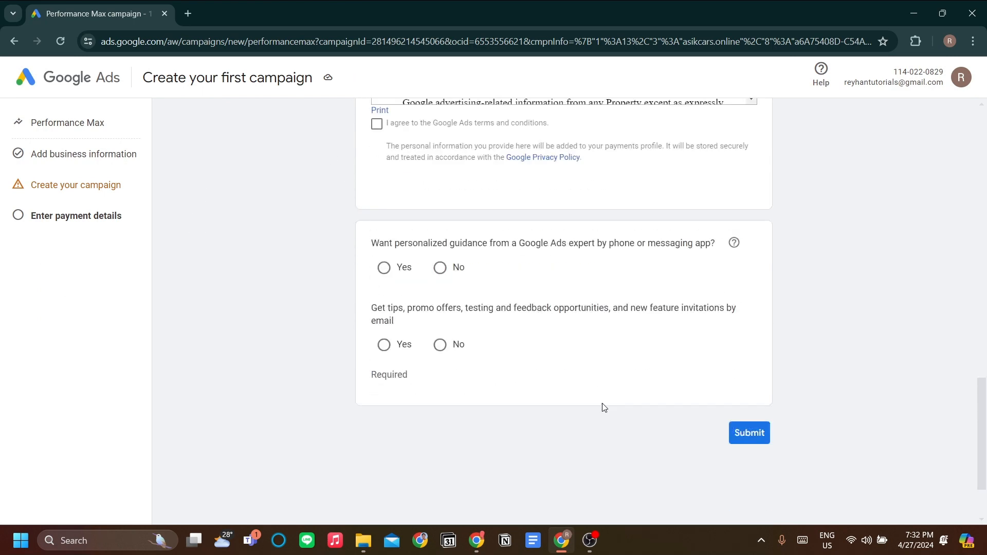
scroll(607, 381, up, 10)
scroll(565, 353, down, 4)
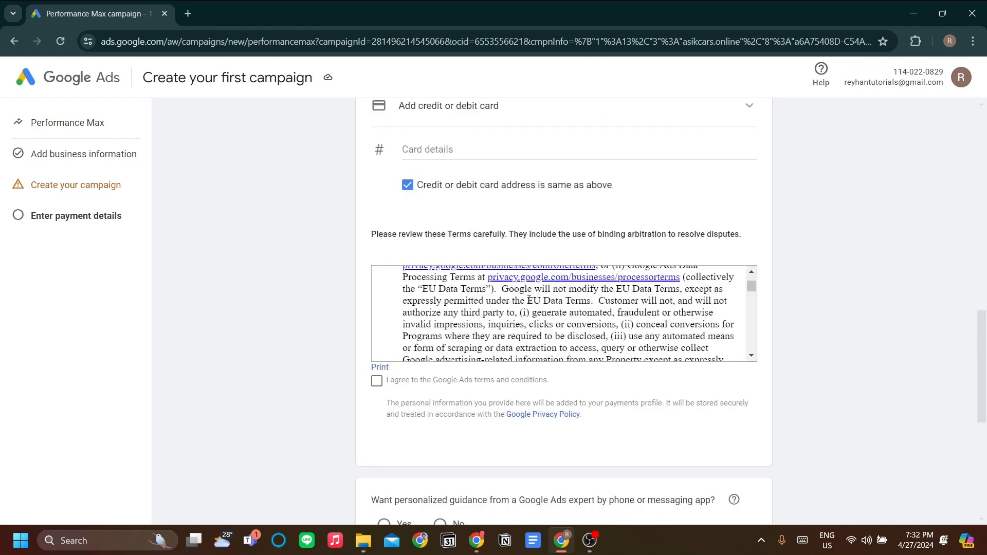
scroll(523, 273, down, 2)
scroll(514, 260, down, 3)
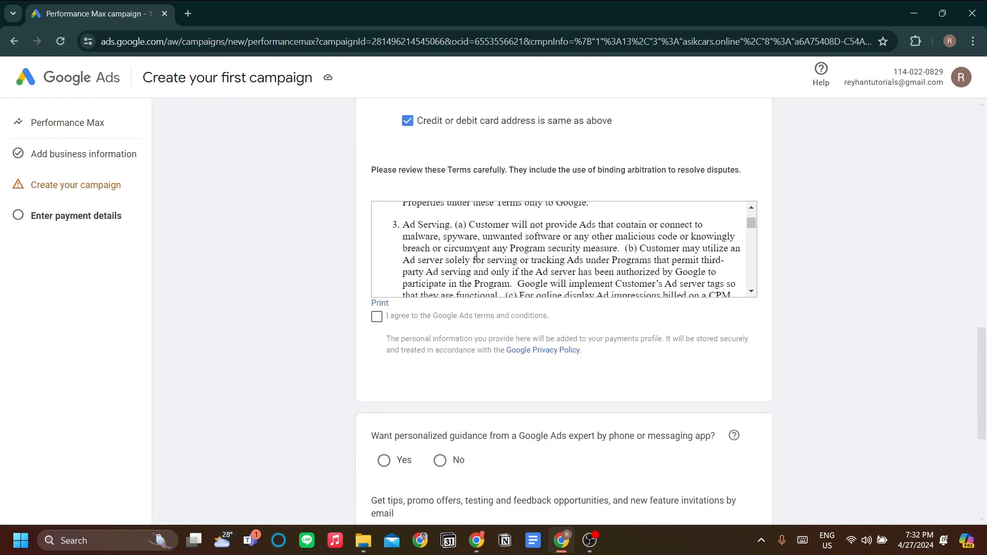
Read through the Google Ads terms and agree to the terms and conditions in the payment details form
scroll(476, 257, down, 3)
click(377, 317)
scroll(514, 258, down, 3)
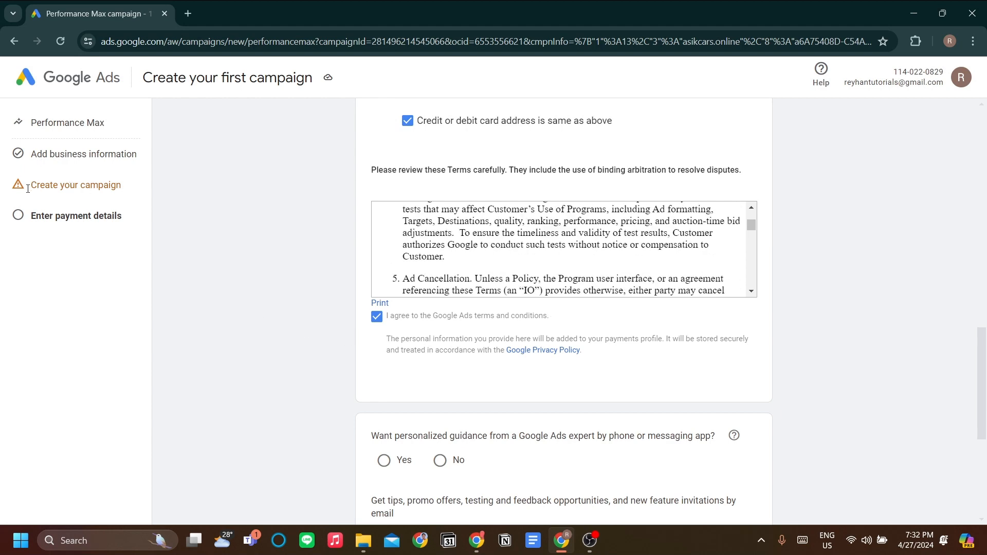
scroll(383, 318, down, 5)
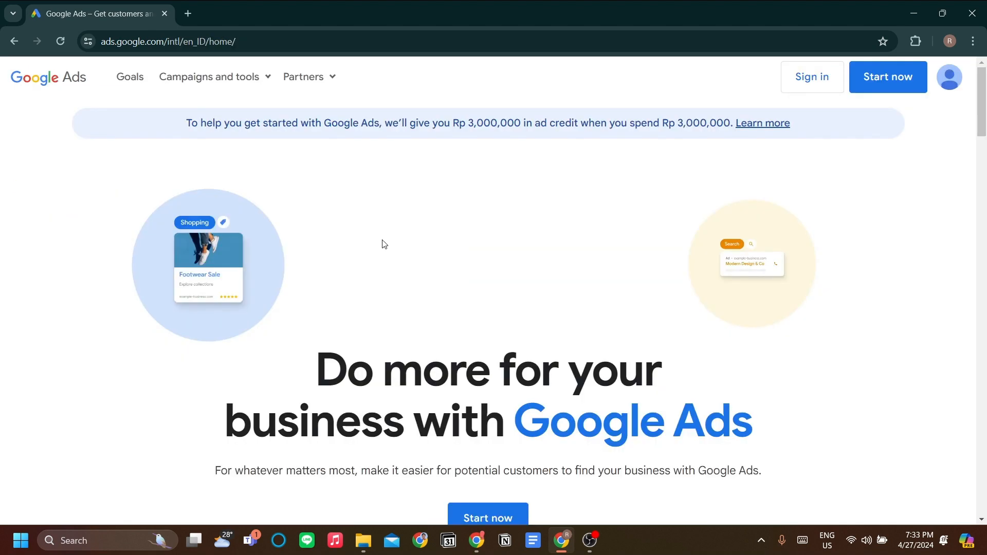
Look over the campaign types on the Google Ads home page and open the Search campaign page
scroll(382, 247, down, 12)
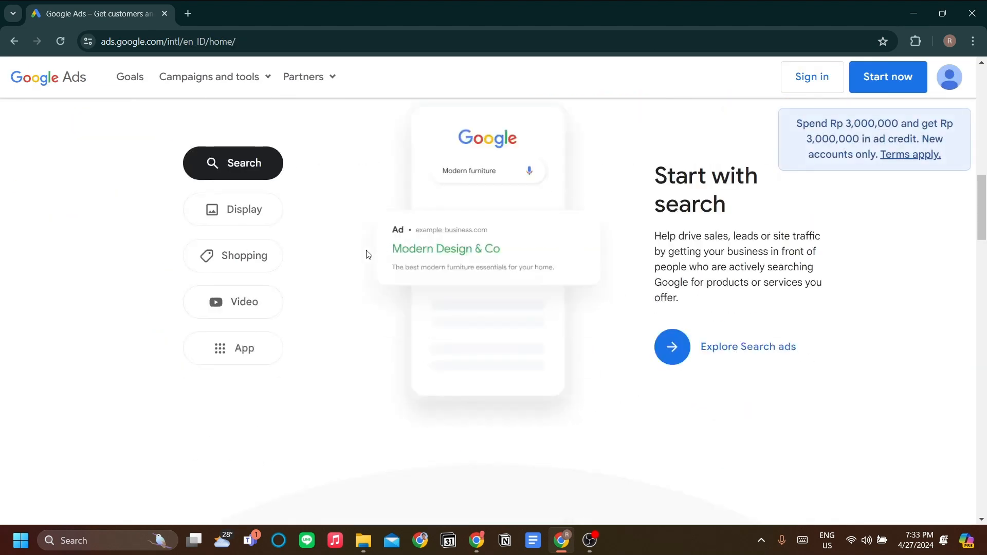
click(246, 87)
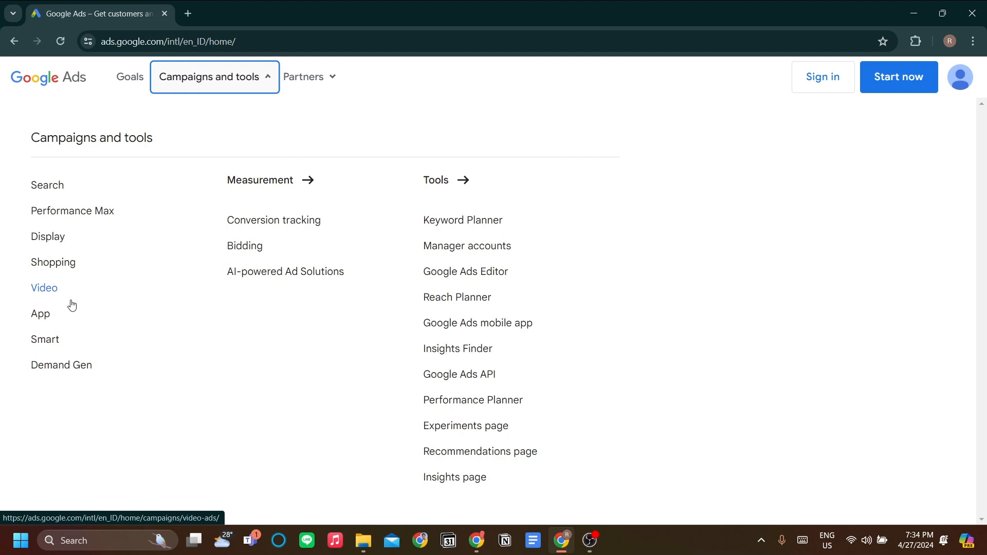
click(60, 189)
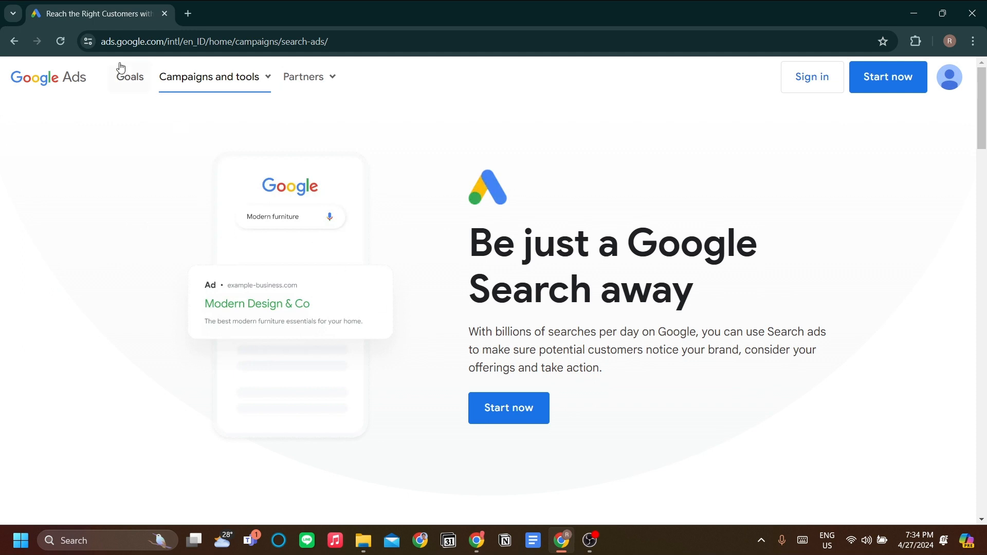
Review the list of campaigns and tools, and look over the introduction to Search ads
click(214, 87)
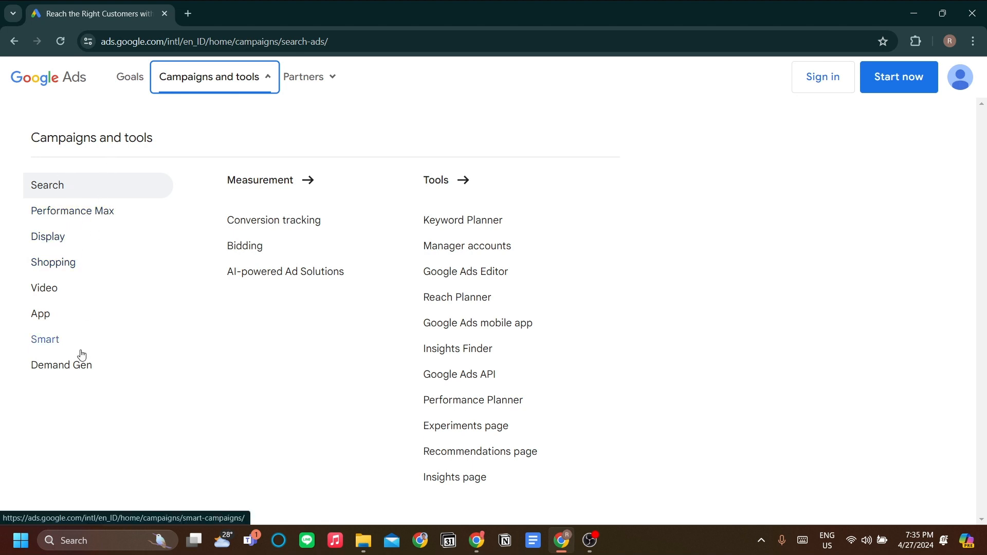
click(260, 84)
scroll(564, 300, down, 3)
scroll(560, 297, down, 3)
scroll(563, 300, up, 3)
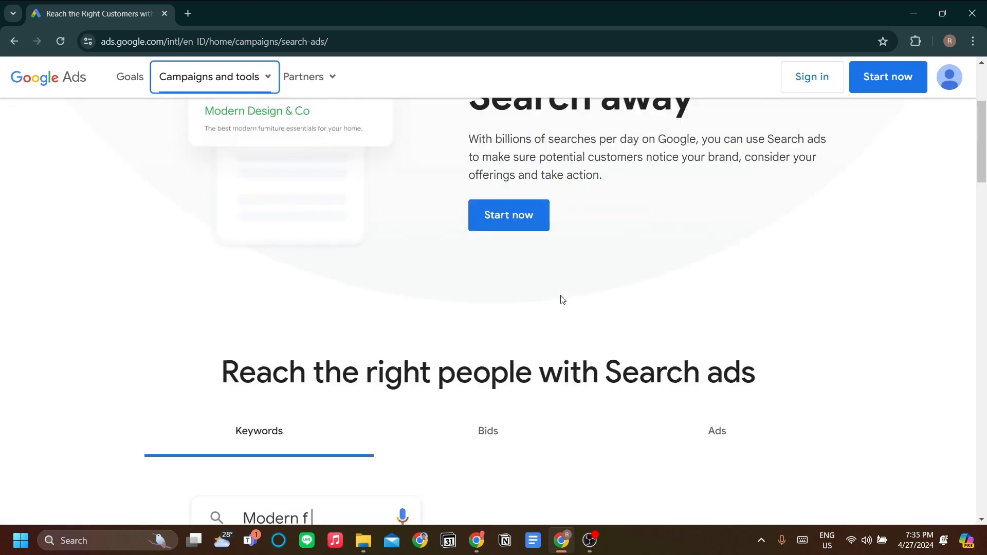